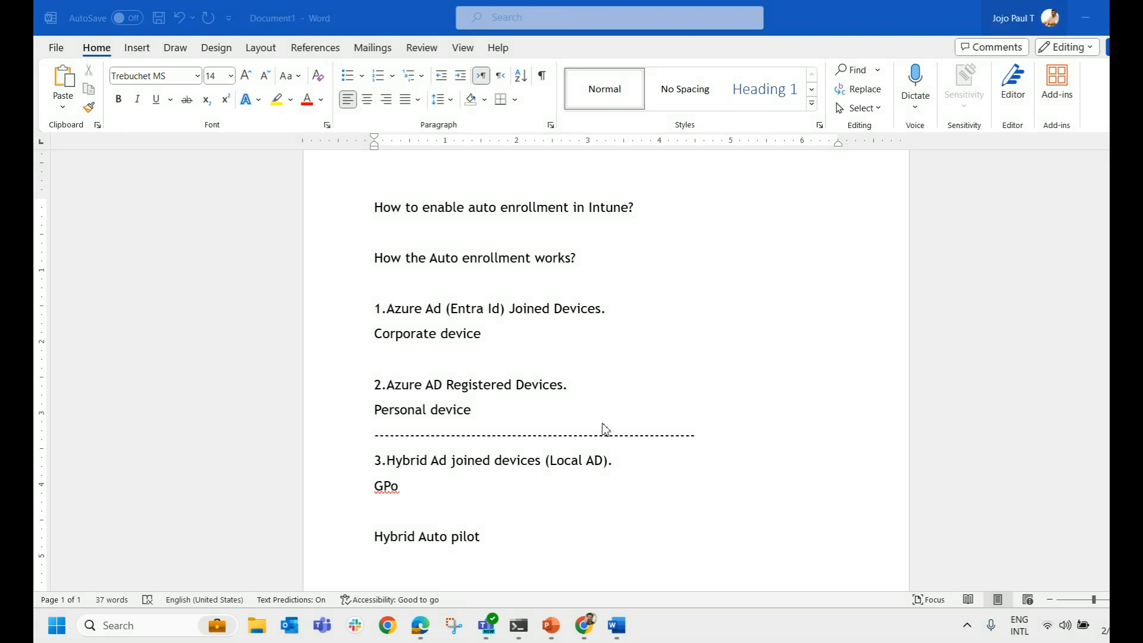
Highlight the Entra joined, registered personal and hybrid joined device items and GPO note in the notes.
drag(613, 466, 374, 465)
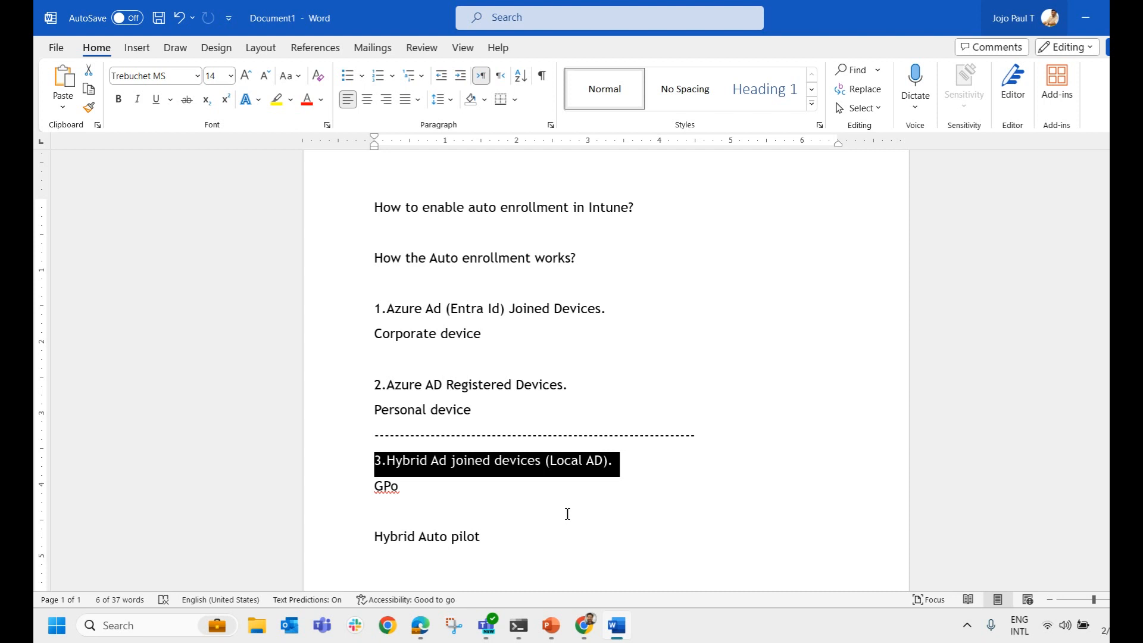
click(566, 514)
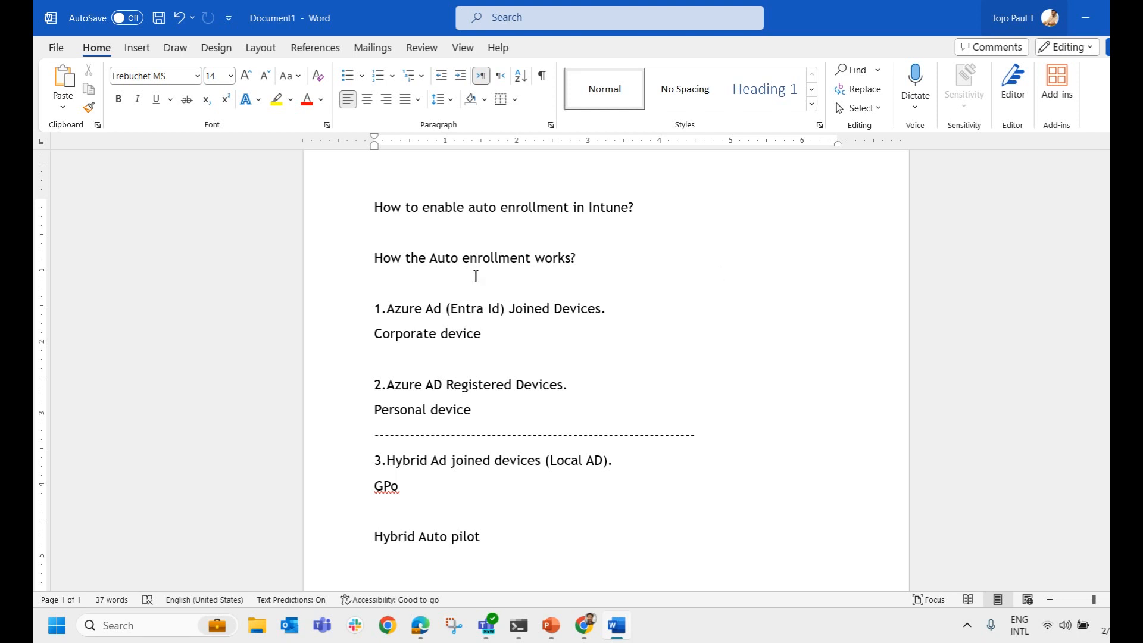
drag(503, 348, 389, 313)
drag(474, 410, 361, 391)
drag(648, 471, 352, 461)
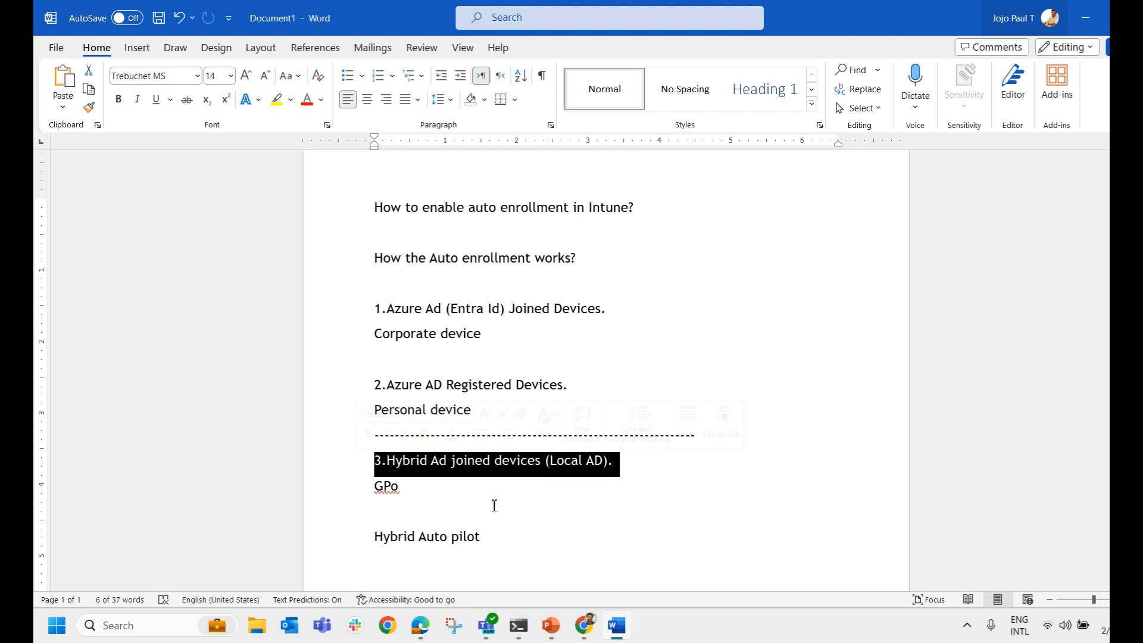
click(521, 502)
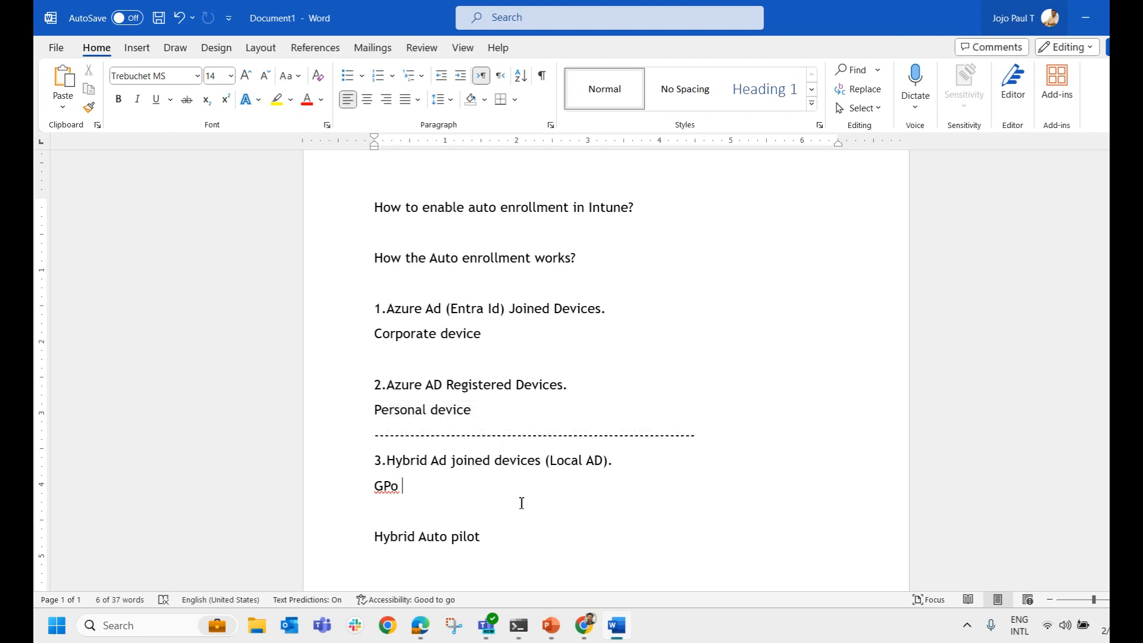
drag(484, 415, 375, 308)
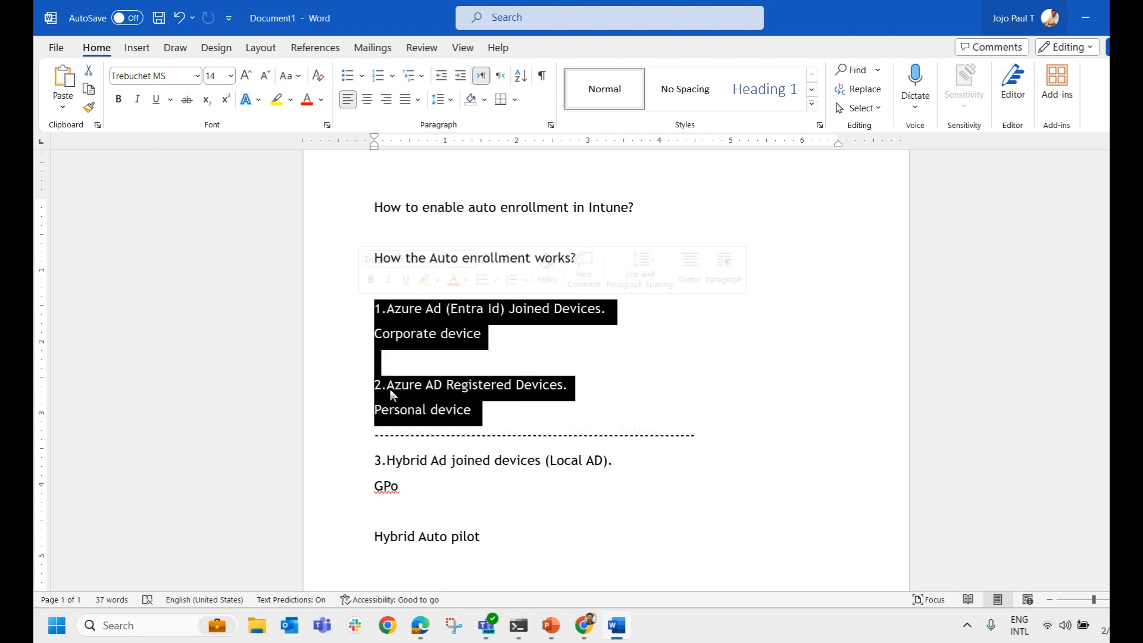
drag(375, 460, 539, 495)
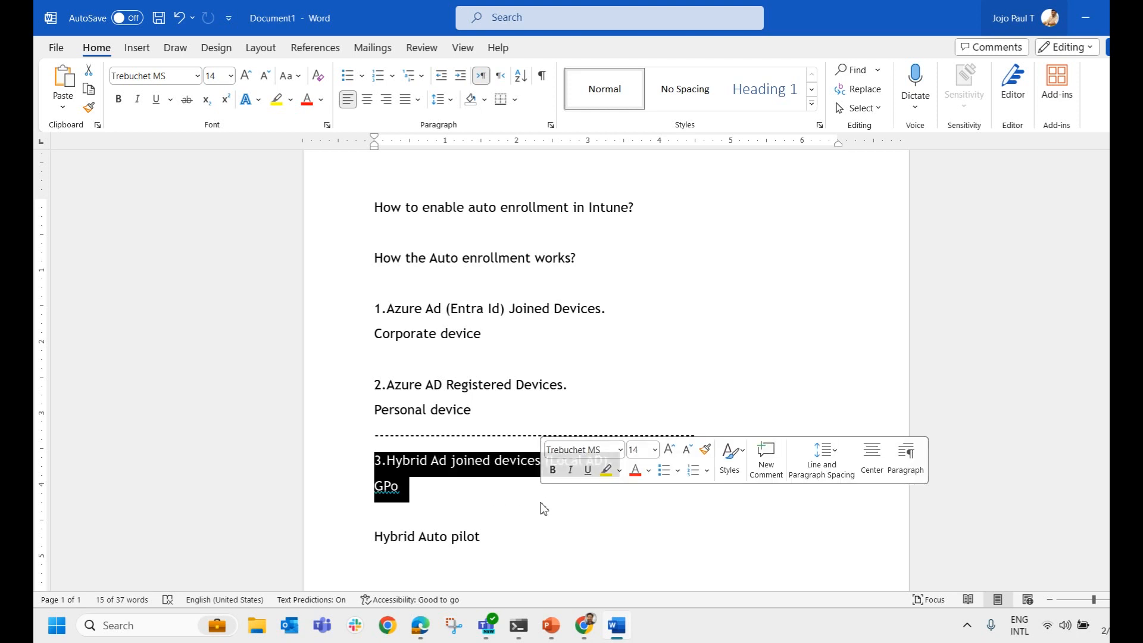
drag(411, 487, 372, 487)
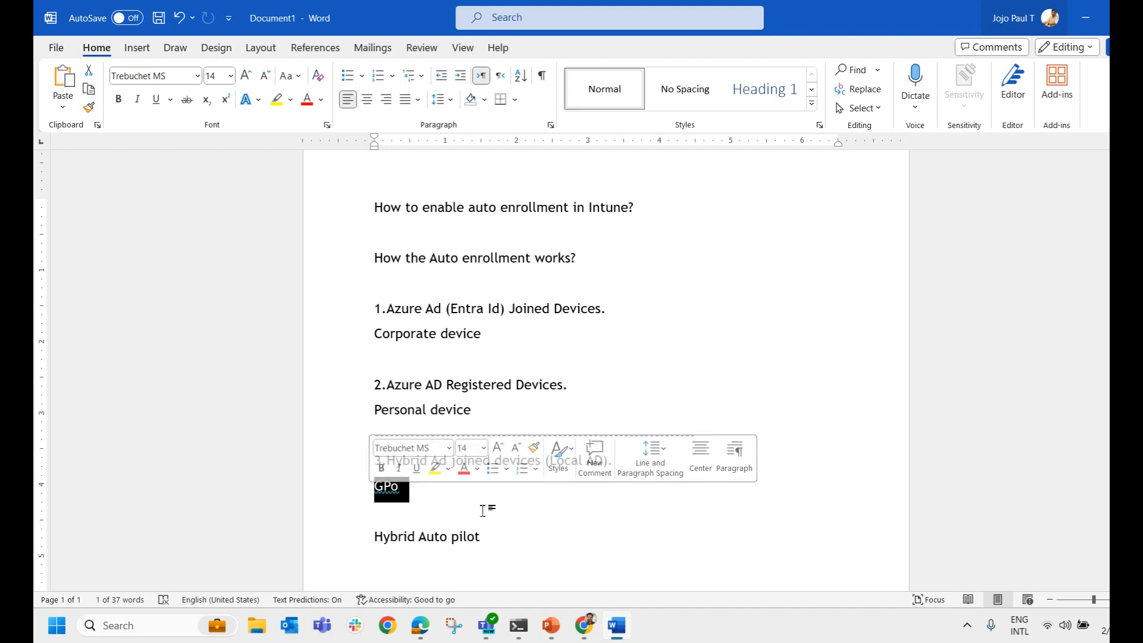
click(436, 464)
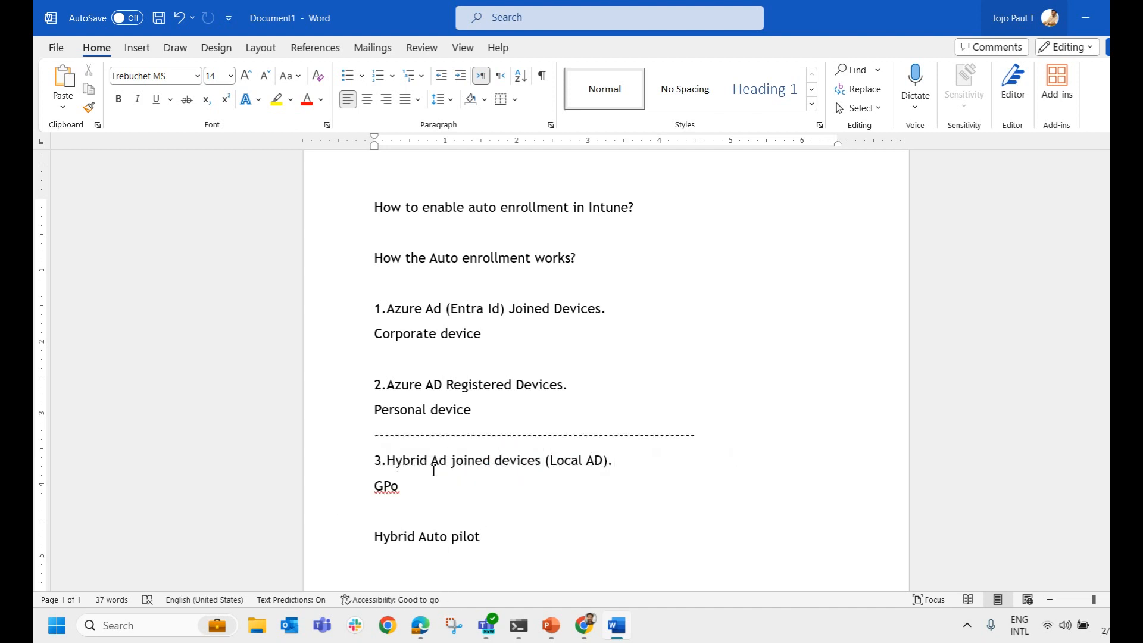
drag(373, 459, 548, 523)
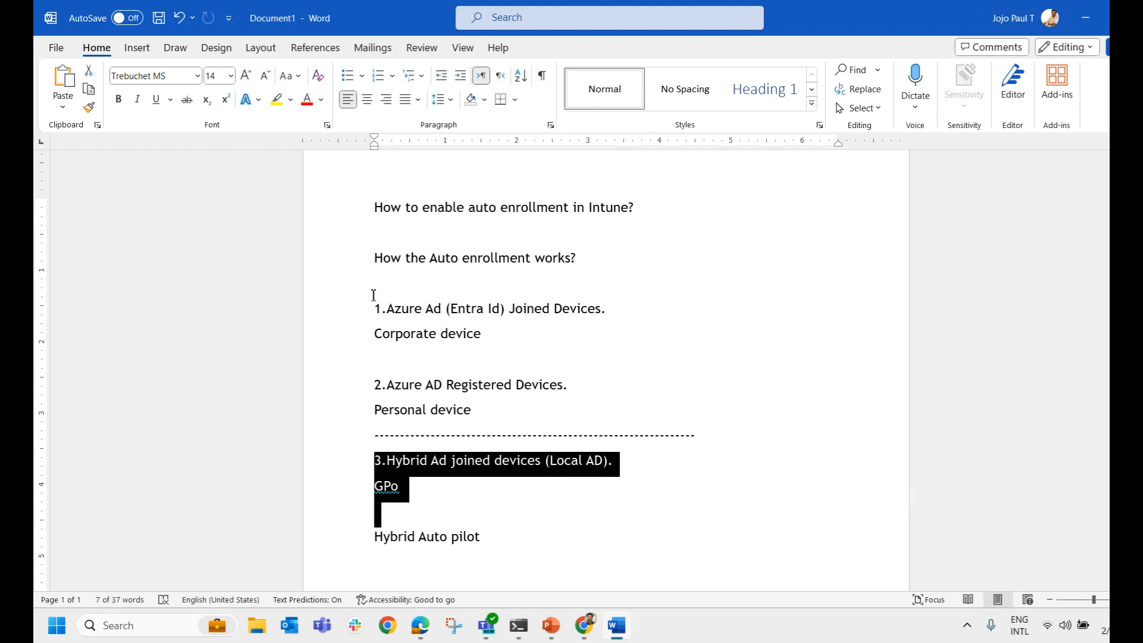
click(488, 416)
click(642, 370)
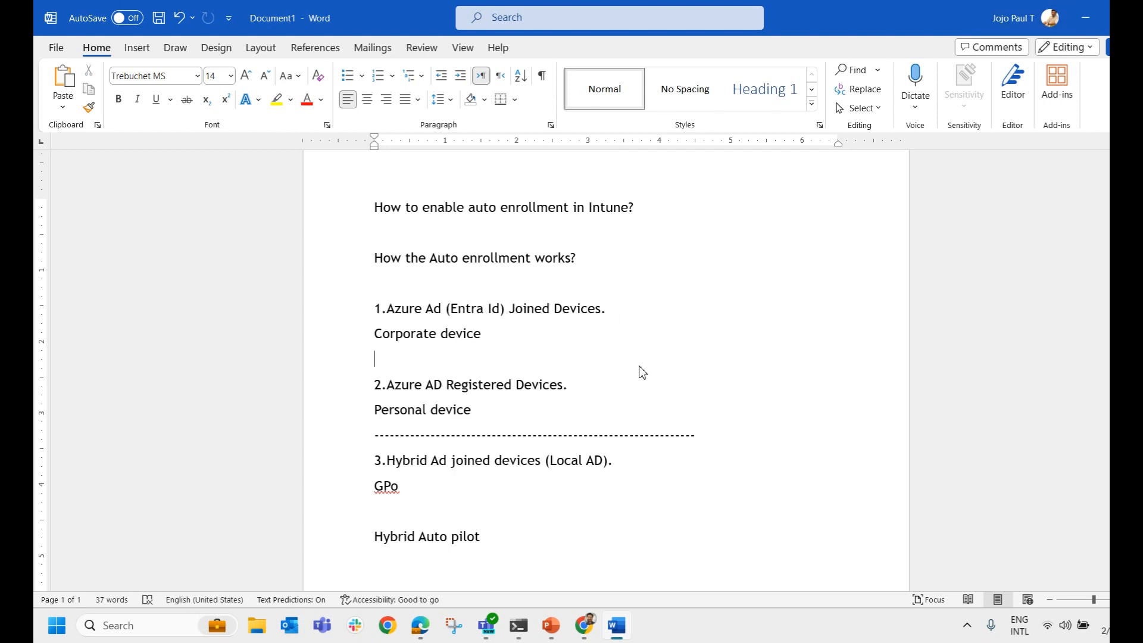
Go over the Entra joined corporate, registered personal and hybrid items in the notes again.
drag(375, 308, 603, 309)
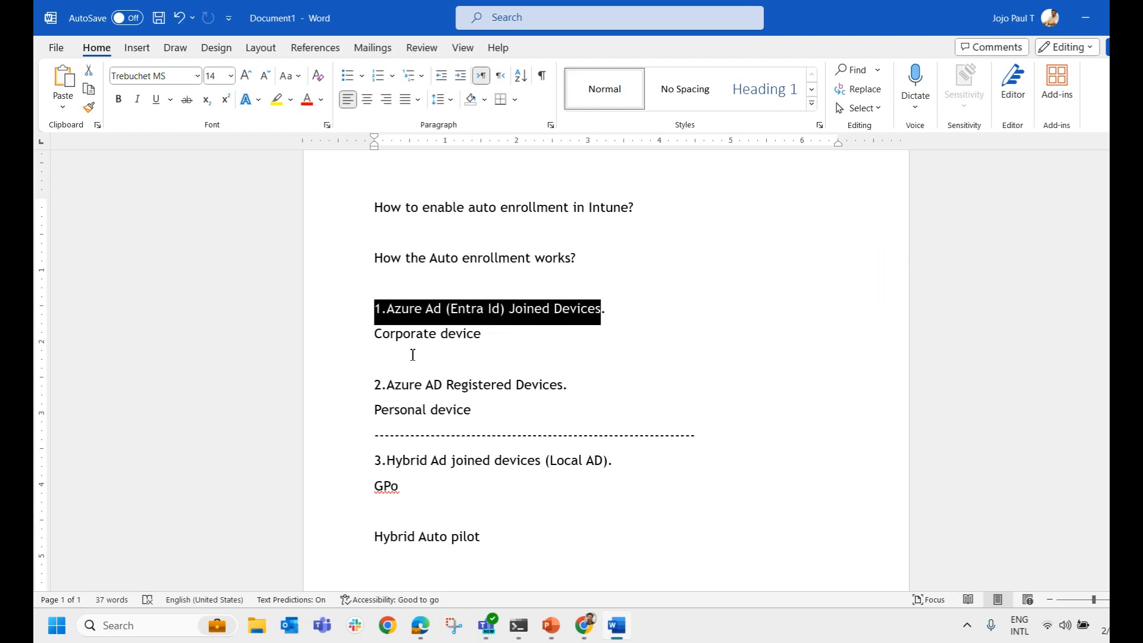
drag(374, 384, 561, 412)
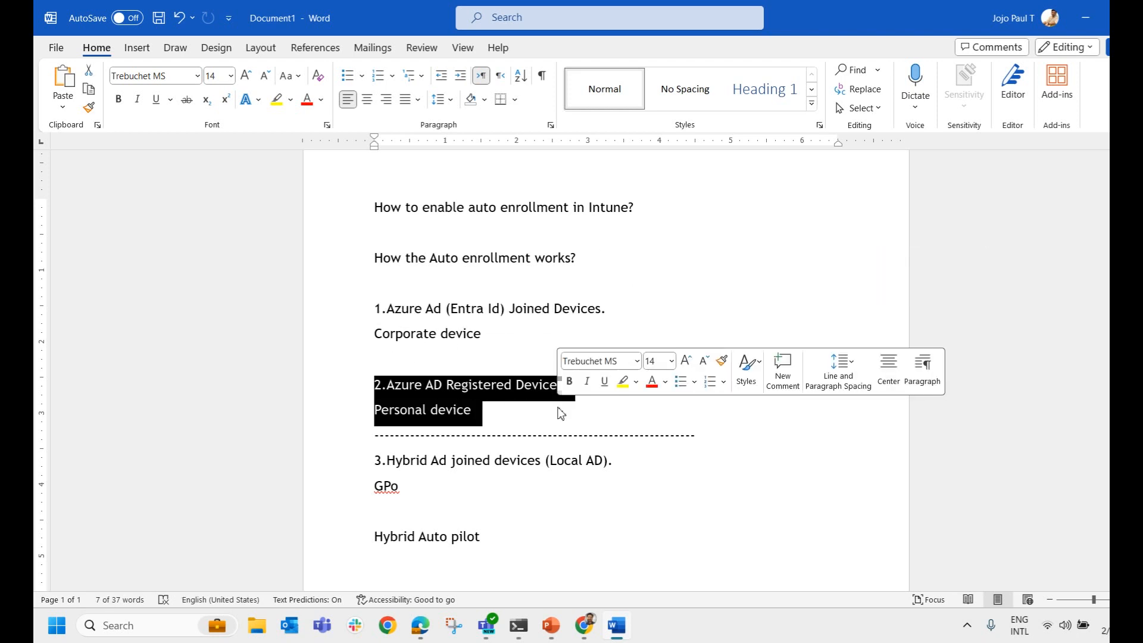
click(498, 356)
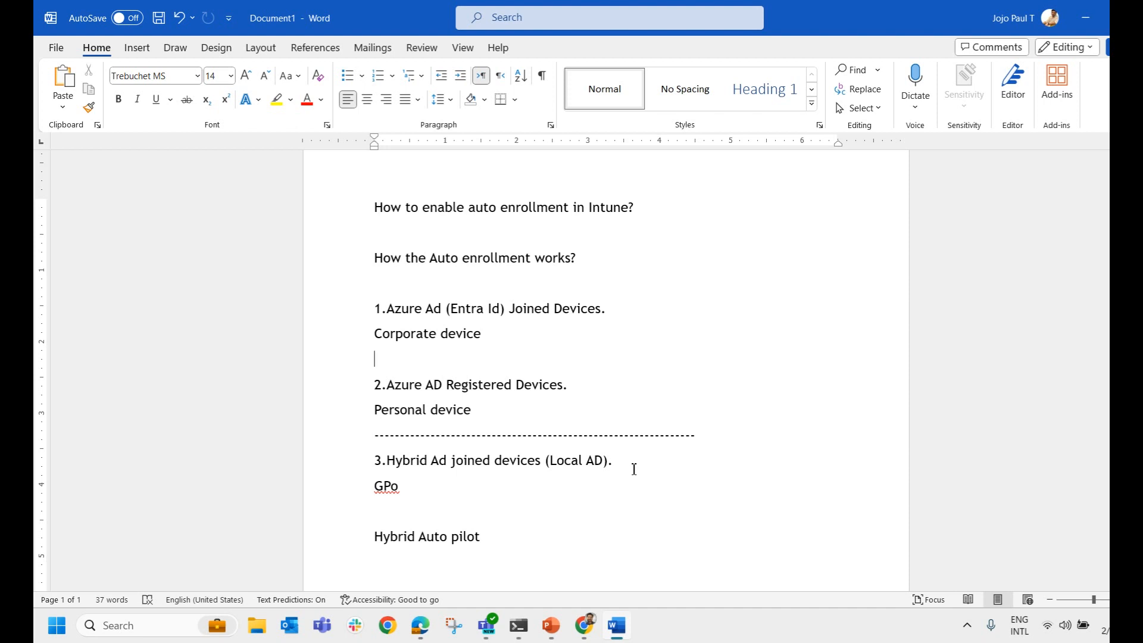
drag(632, 468, 494, 464)
click(485, 347)
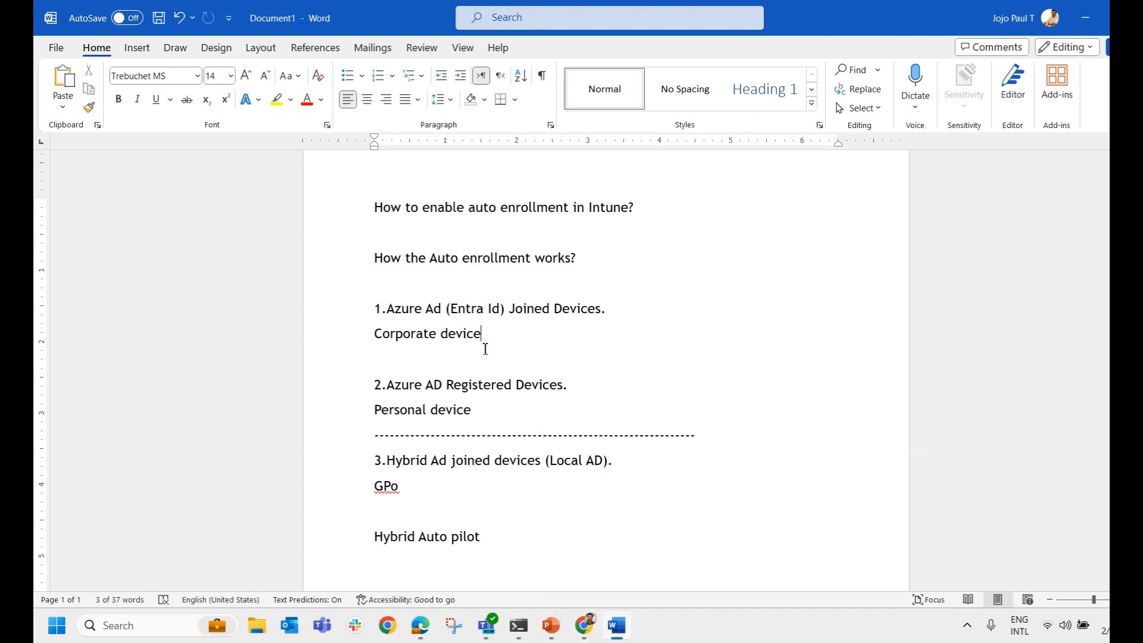
drag(570, 330, 372, 306)
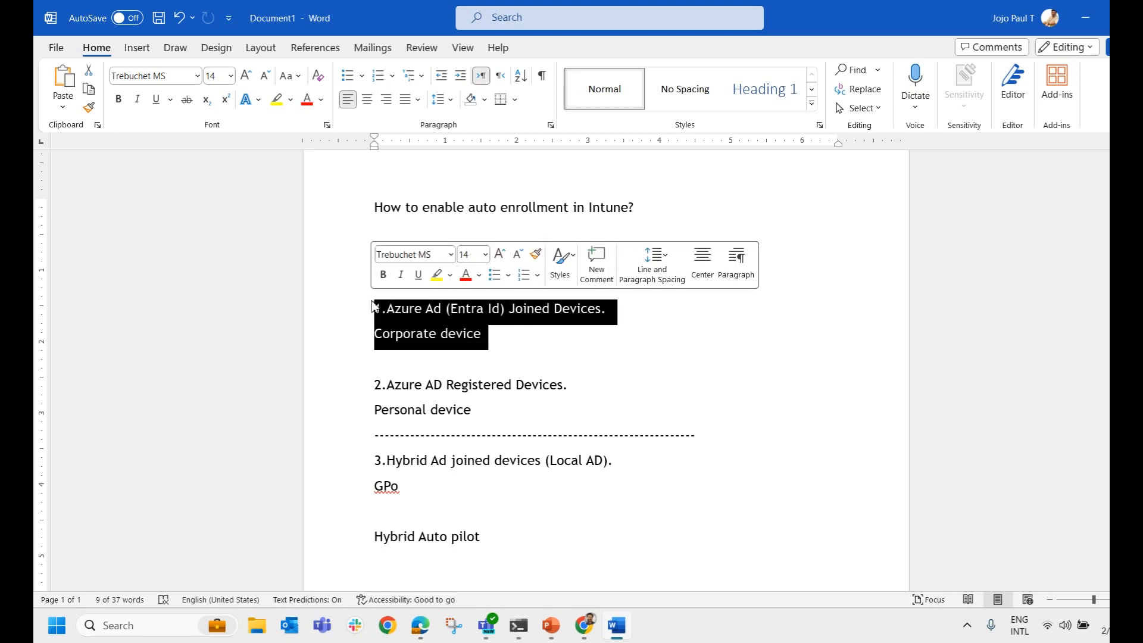
click(510, 346)
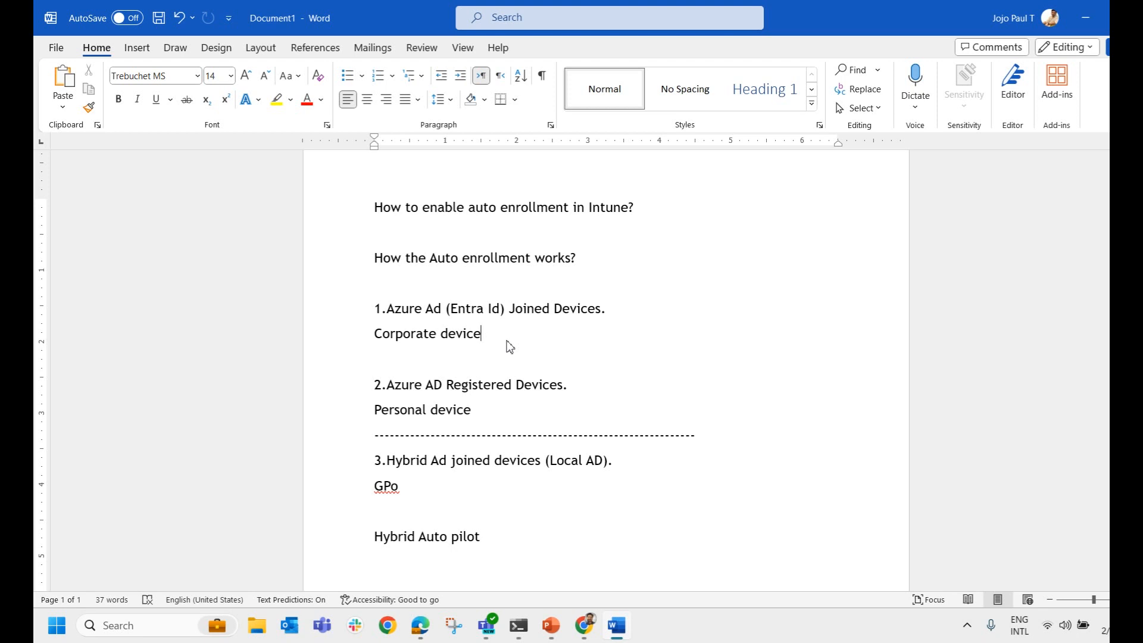
drag(500, 416, 372, 387)
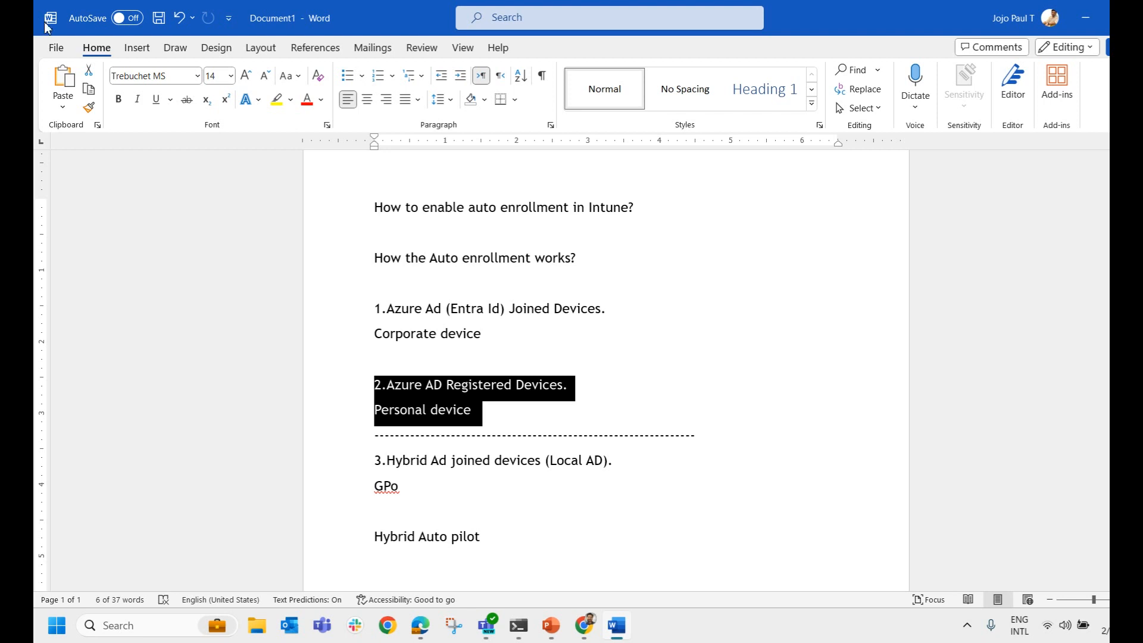
click(493, 417)
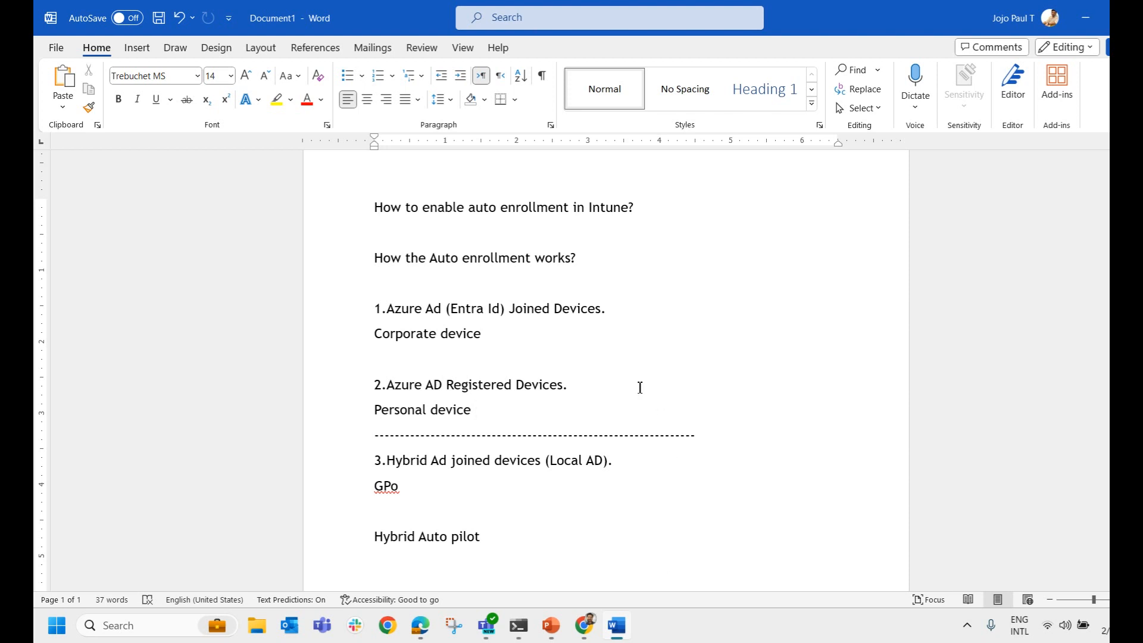
Add a 'License' line below the auto enrollment question, then return to the Intune admin center.
drag(372, 207, 643, 223)
click(658, 218)
key(Return)
text(License)
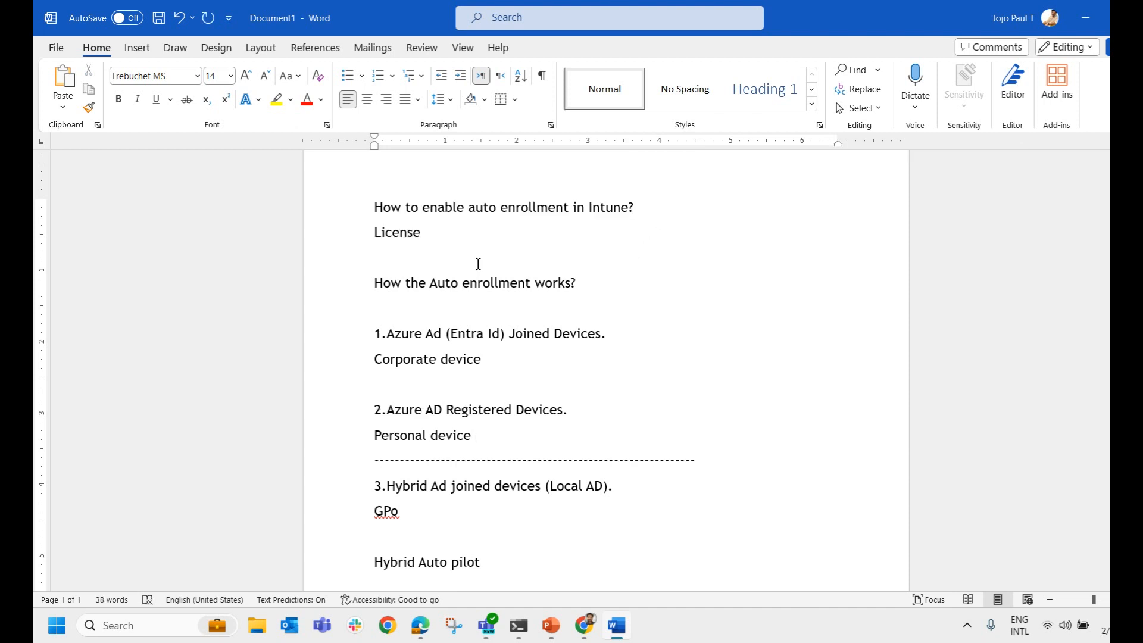
key(Return)
key(alt+Tab)
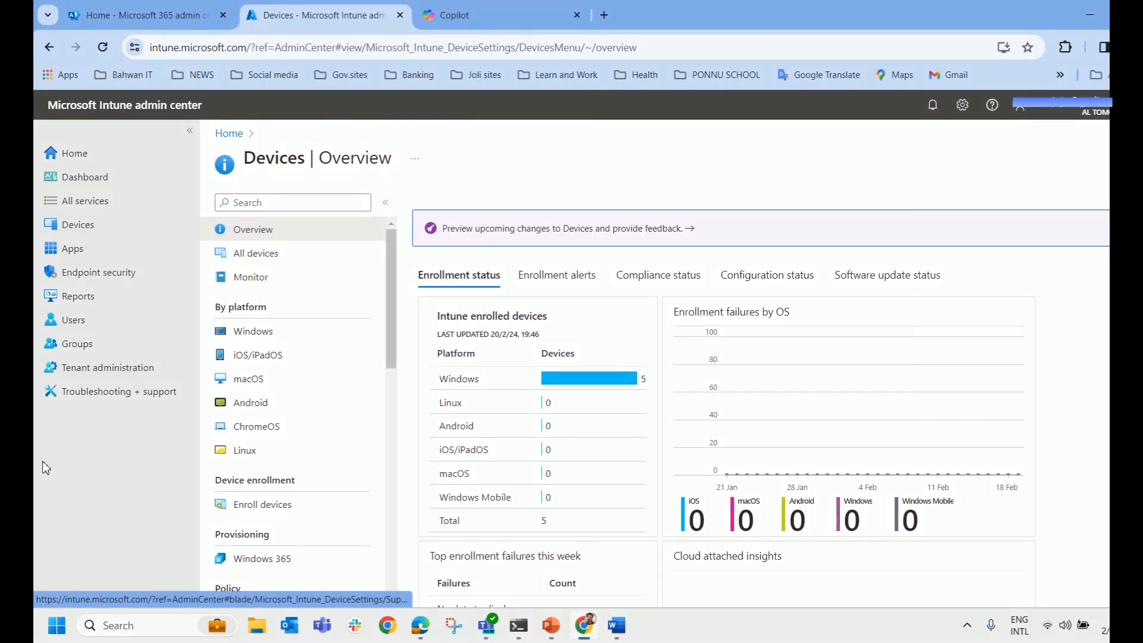
Bring up the Users page listing all 15 users in the tenant.
click(155, 56)
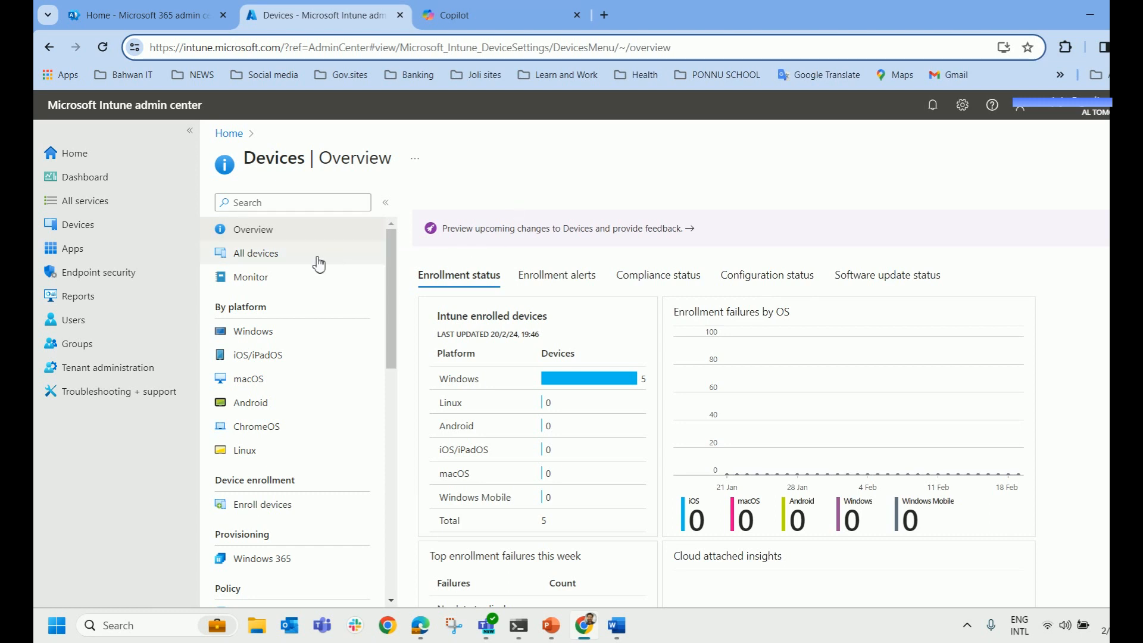
click(118, 330)
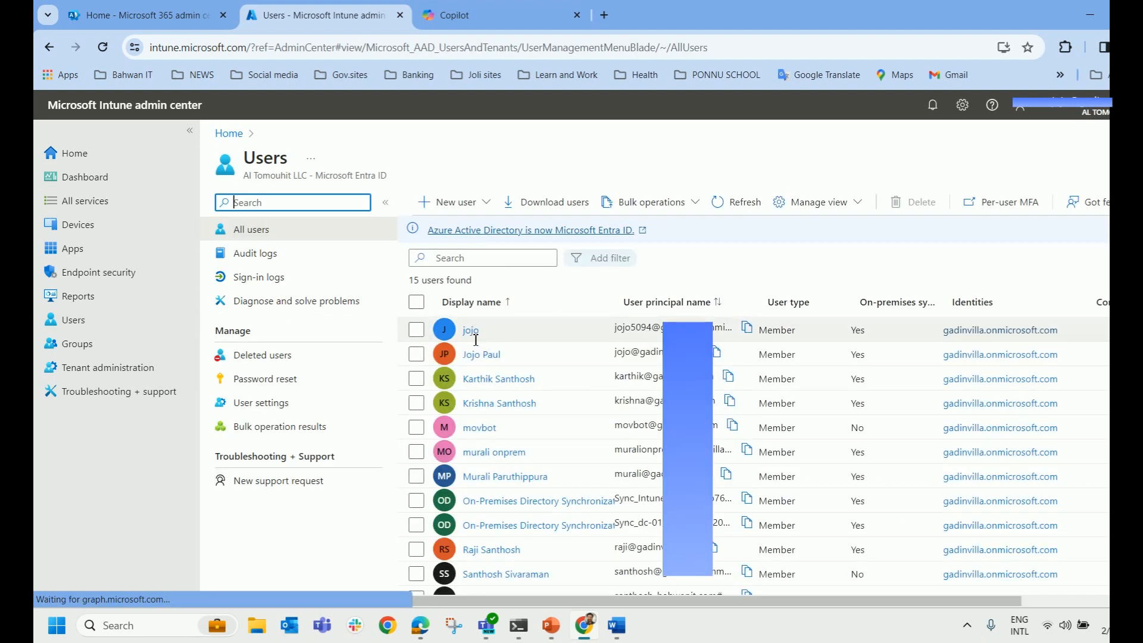
Check a second user's Microsoft 365 Business Premium license: Active, 49/49 services, direct assignment.
click(471, 332)
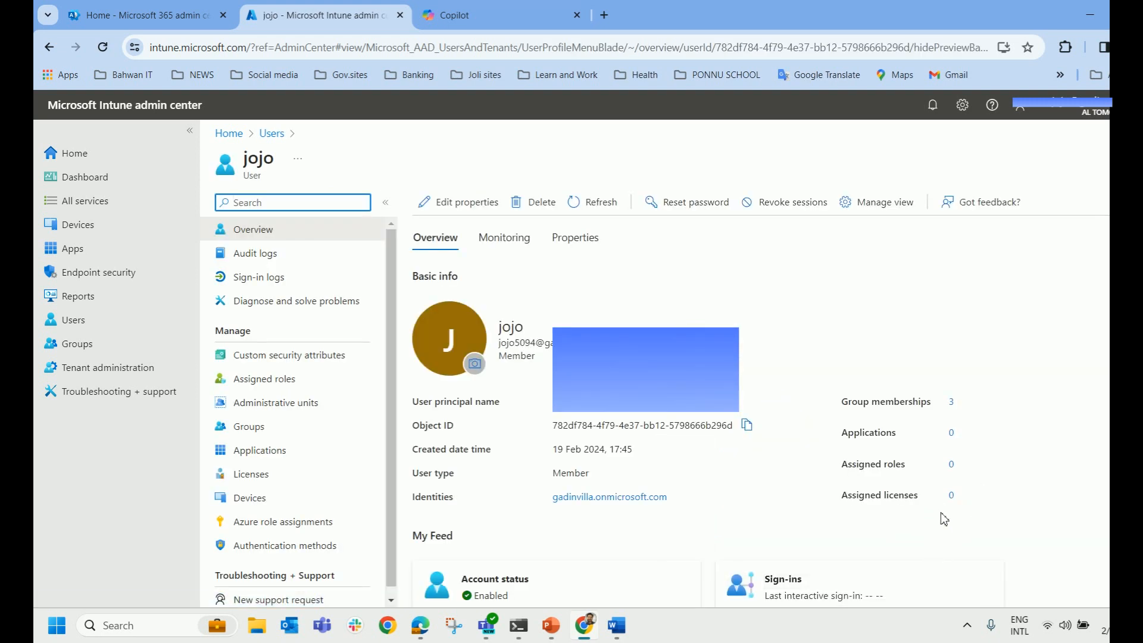
drag(841, 498, 933, 506)
click(273, 135)
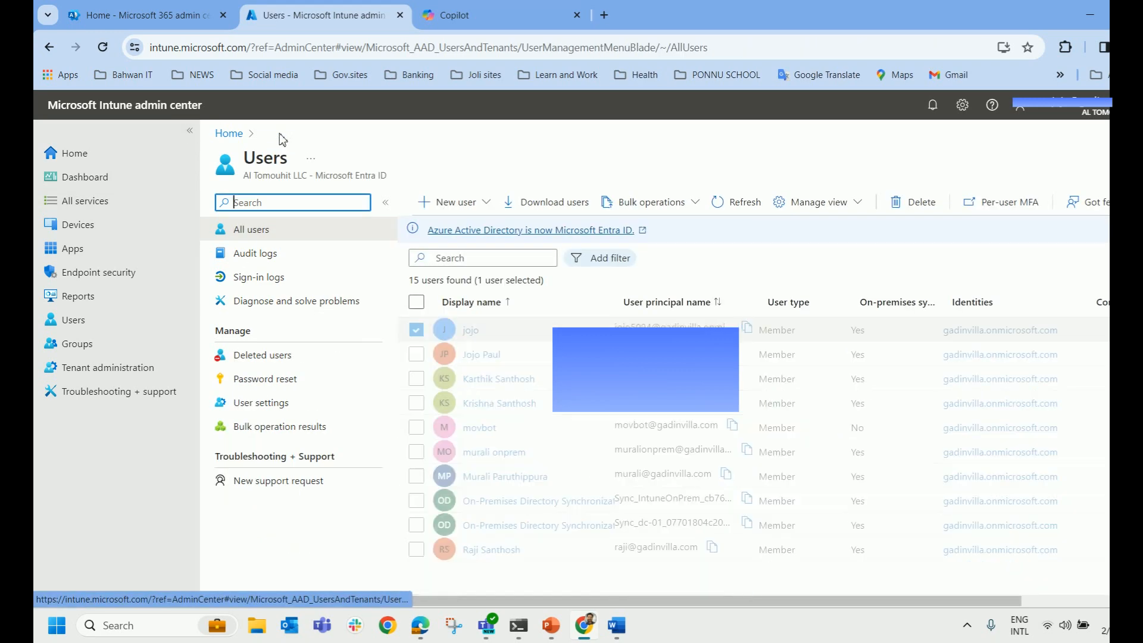
click(493, 451)
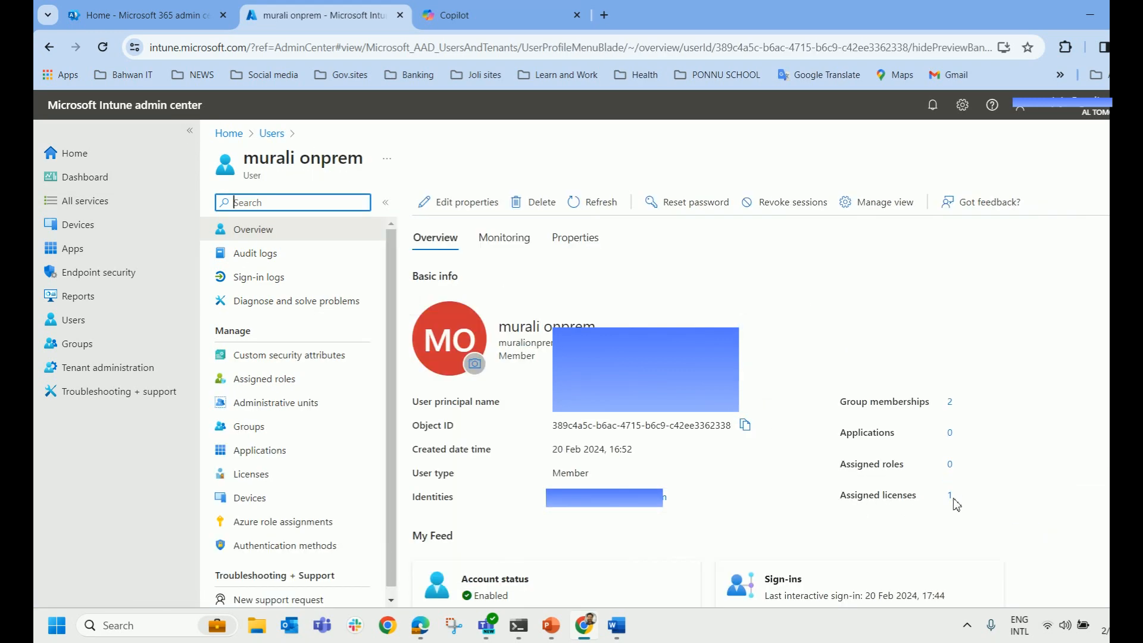
click(949, 498)
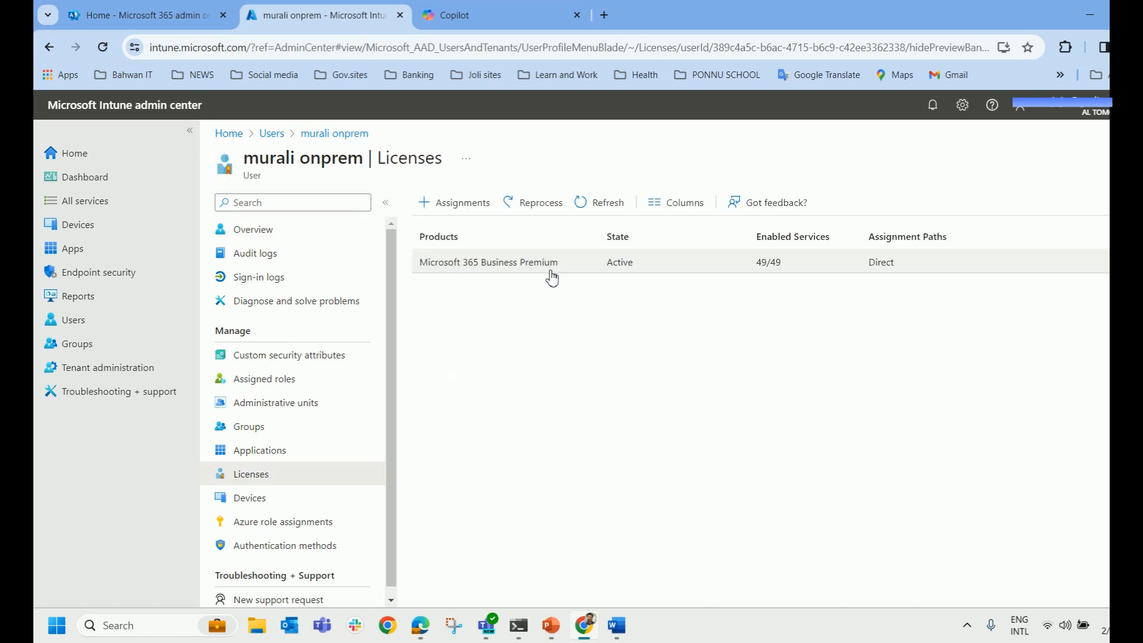
click(776, 272)
scroll(653, 346, down, 10)
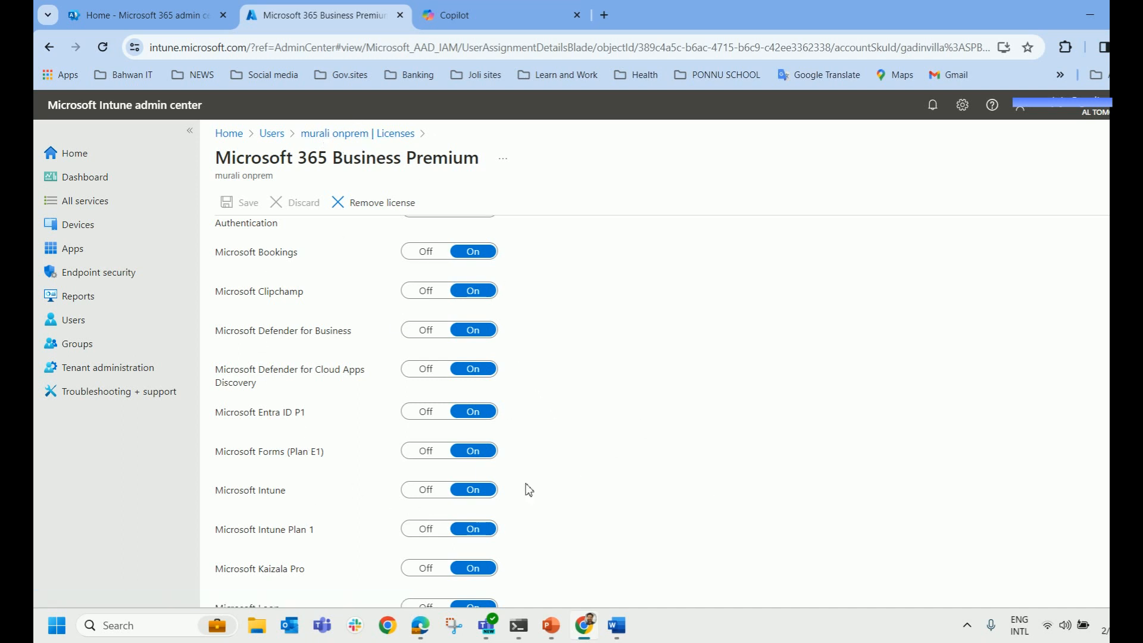
click(357, 134)
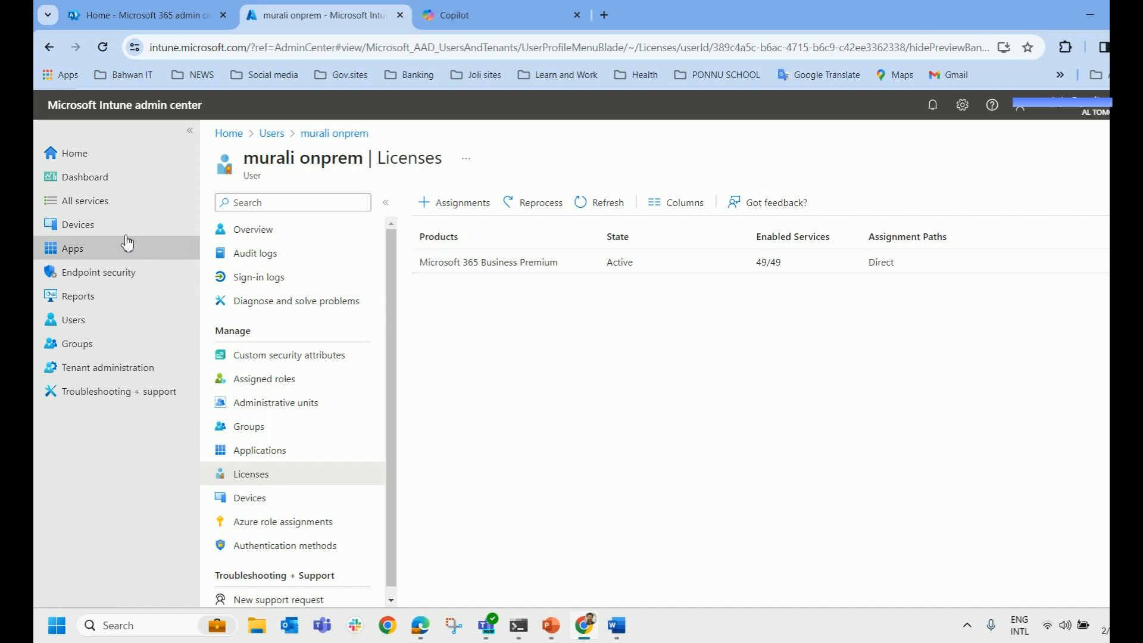
Go through Devices > Windows > Windows enrollment to Automatic Enrollment, showing MDM scope All.
click(103, 234)
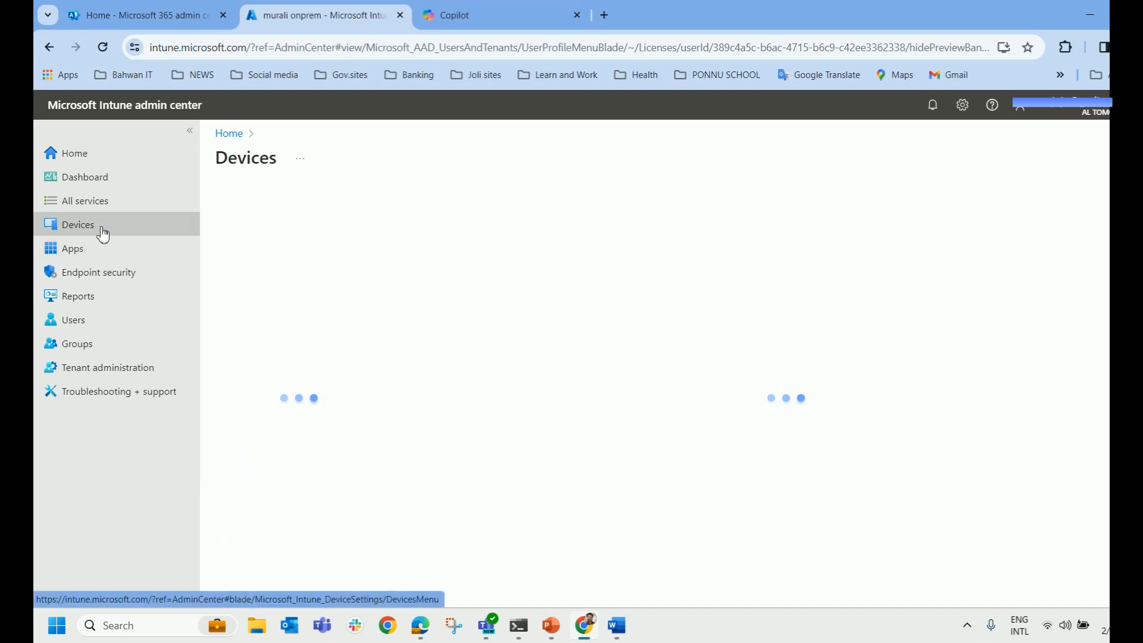
click(261, 331)
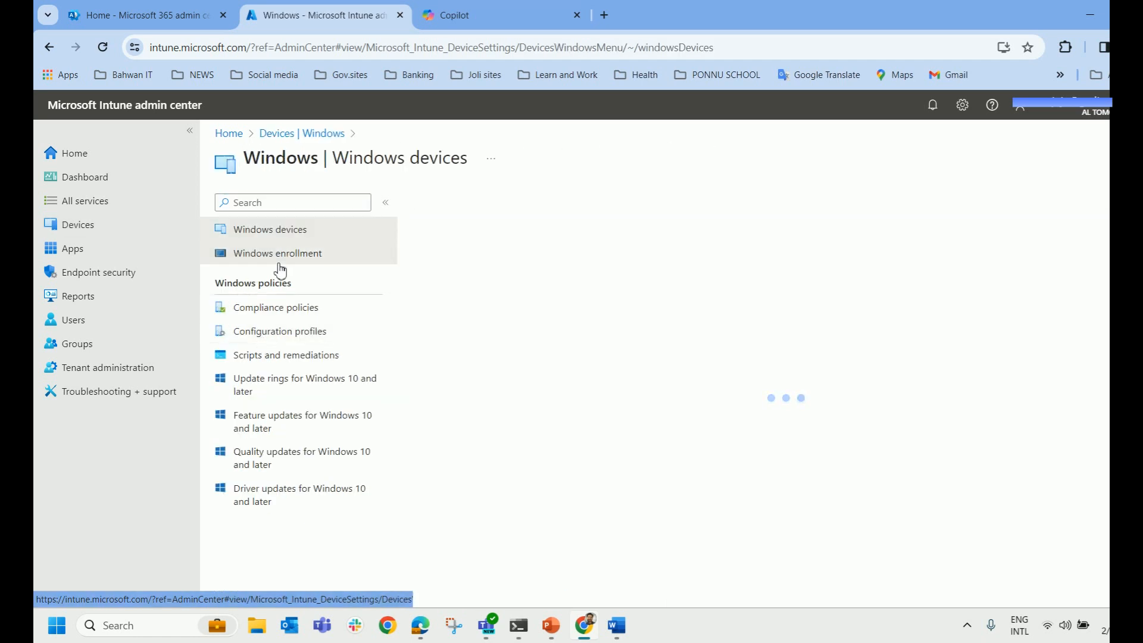
click(280, 268)
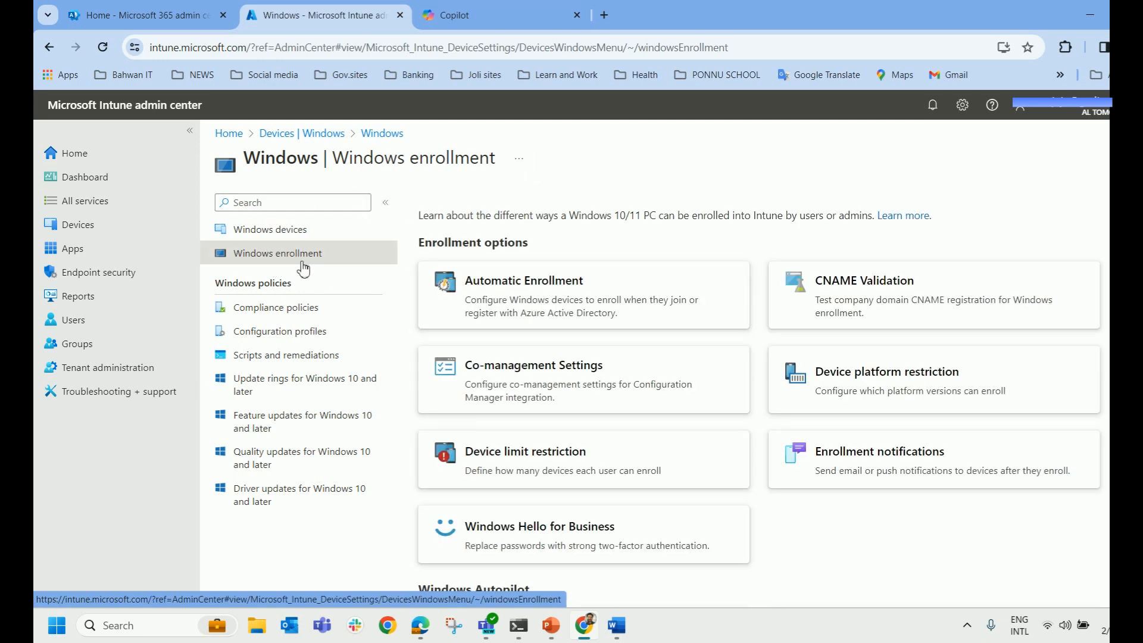
click(526, 289)
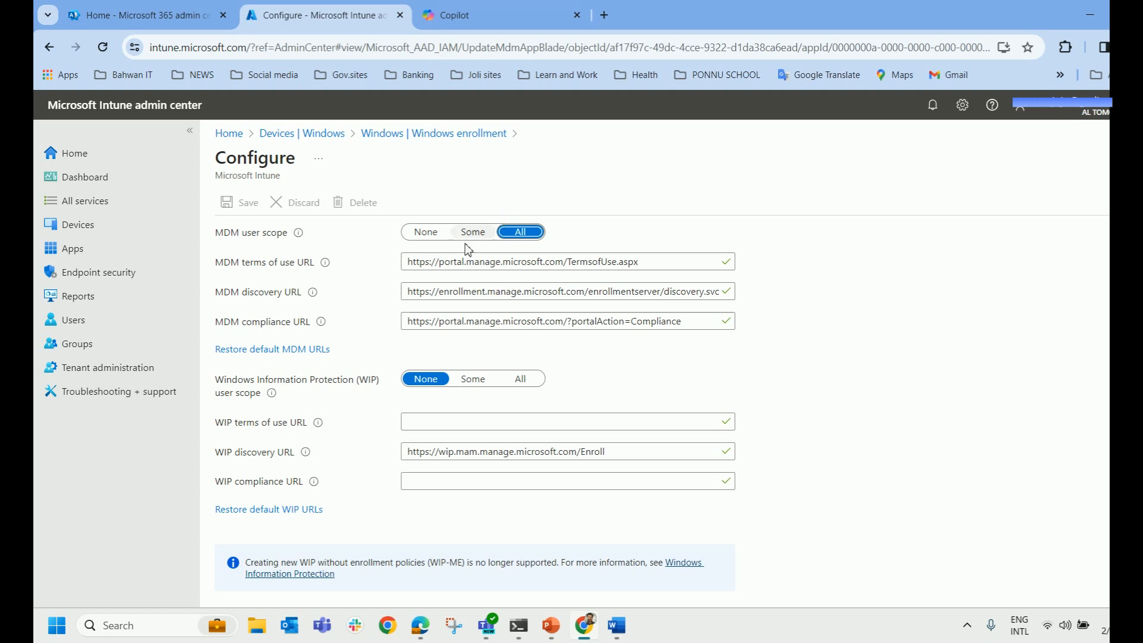
click(425, 238)
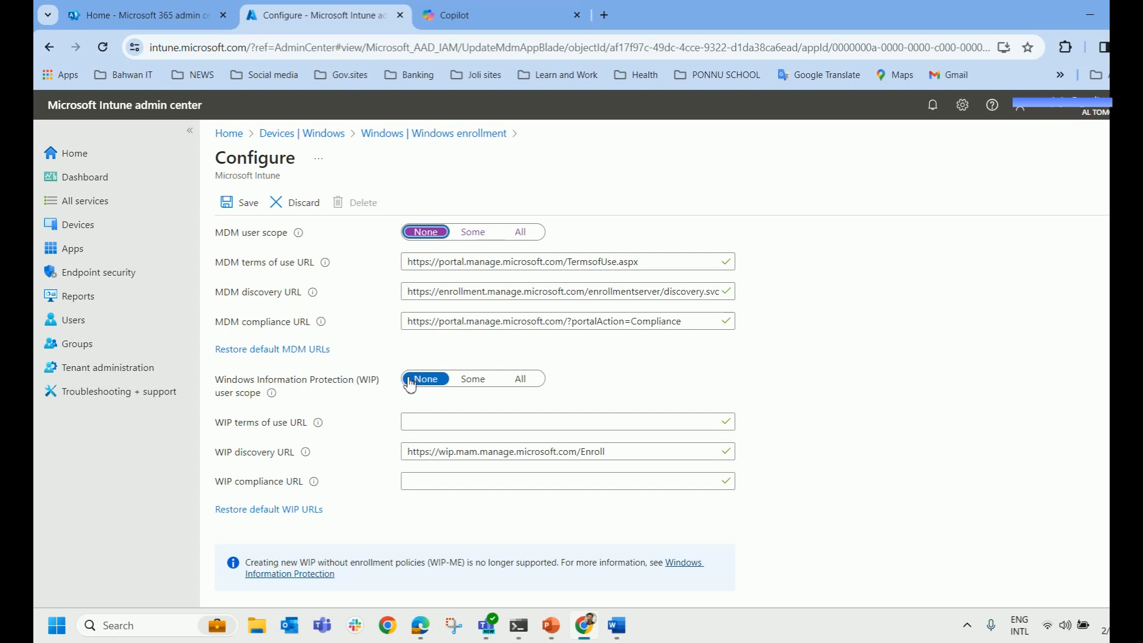
click(473, 233)
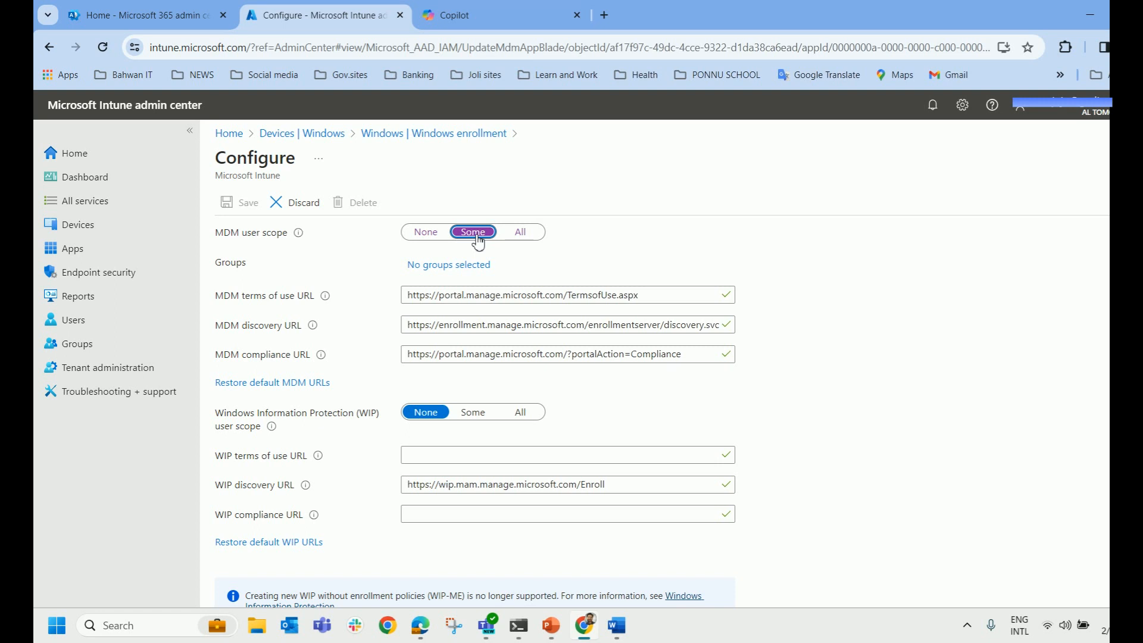
click(445, 266)
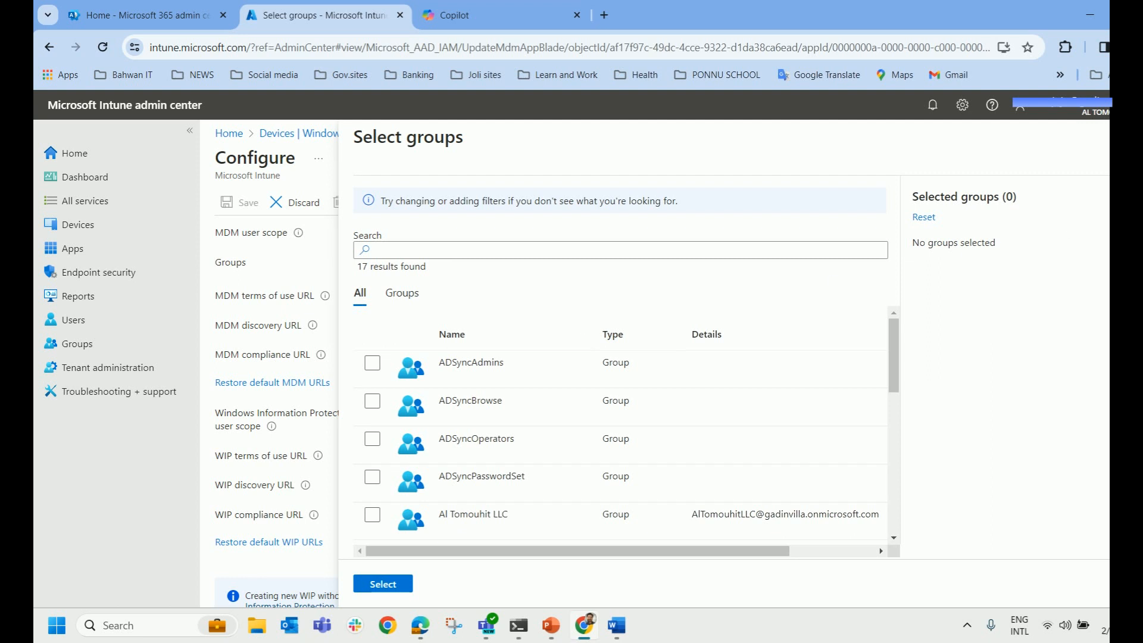
click(1139, 137)
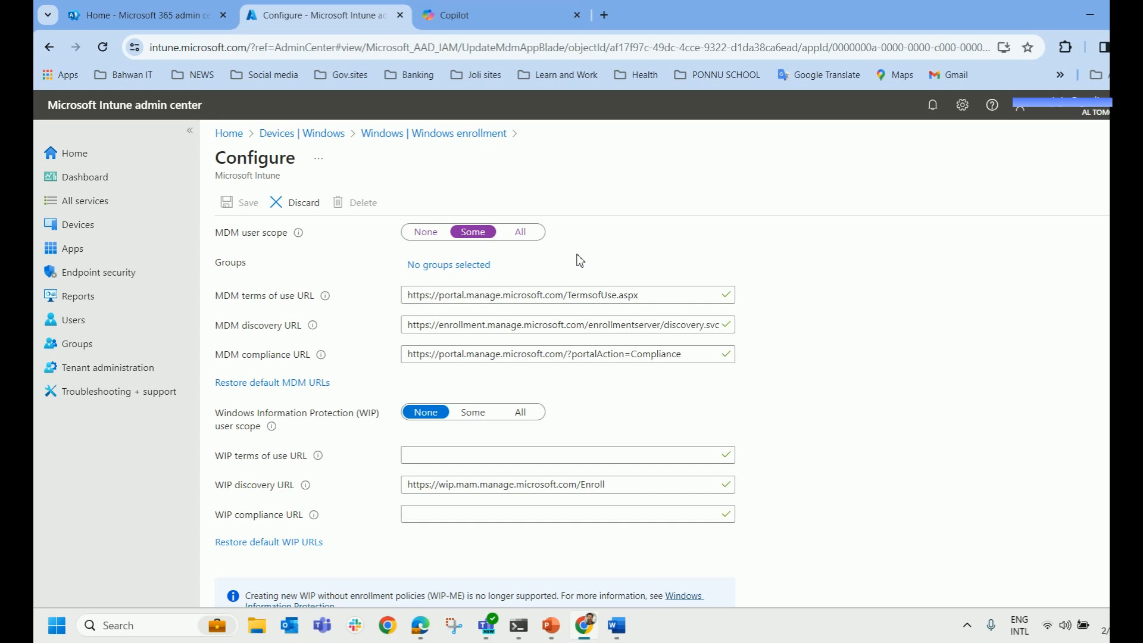
click(522, 232)
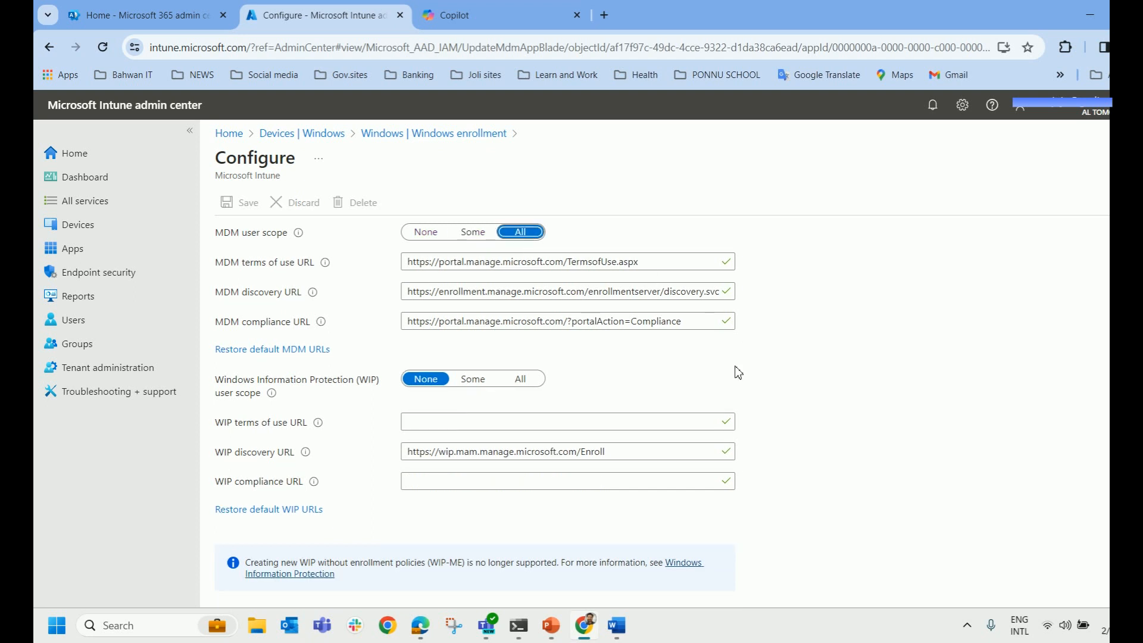
Leave the Configure page for Devices | Overview showing 5 enrolled Windows devices.
click(234, 203)
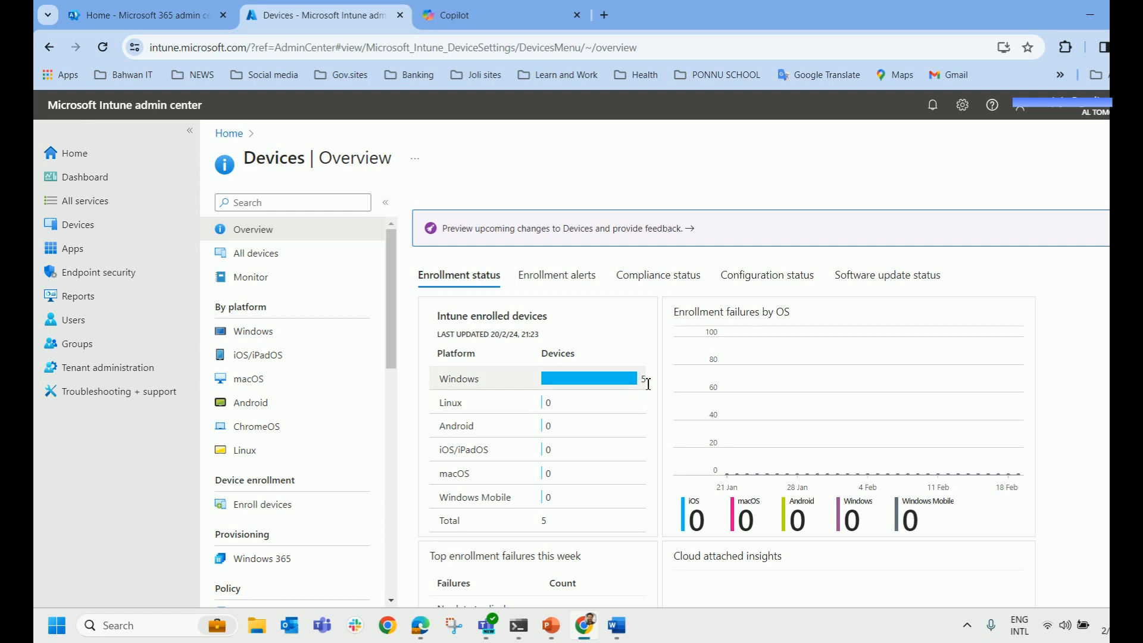
Highlight the Entra ID joined and Azure AD registered device lines in the notes, then show the RDP sessions.
click(621, 627)
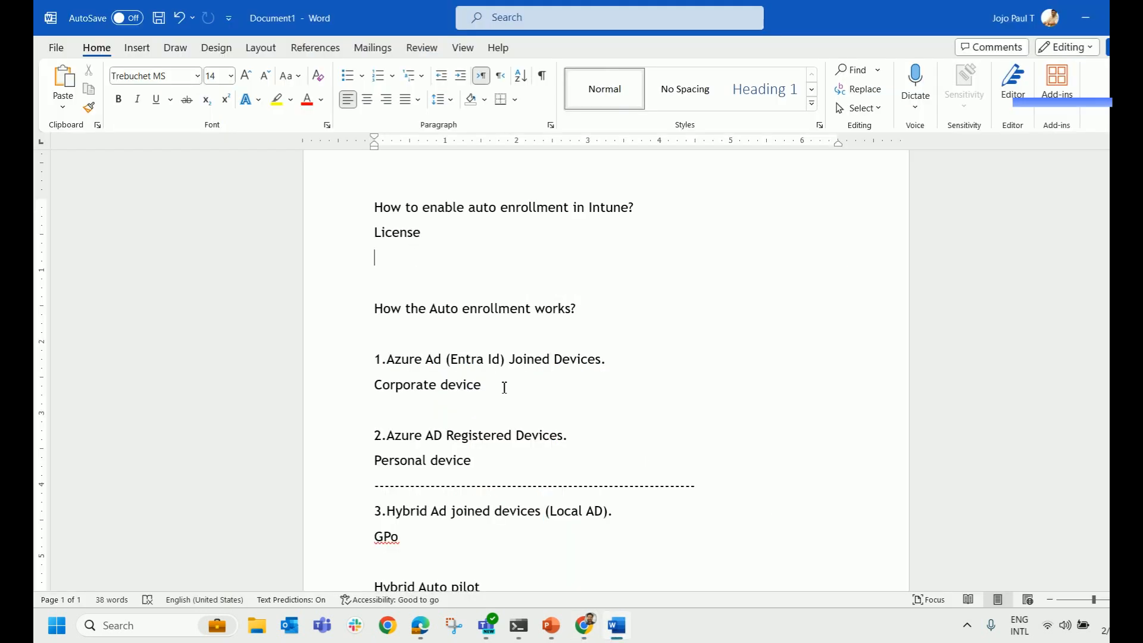
drag(616, 362, 387, 360)
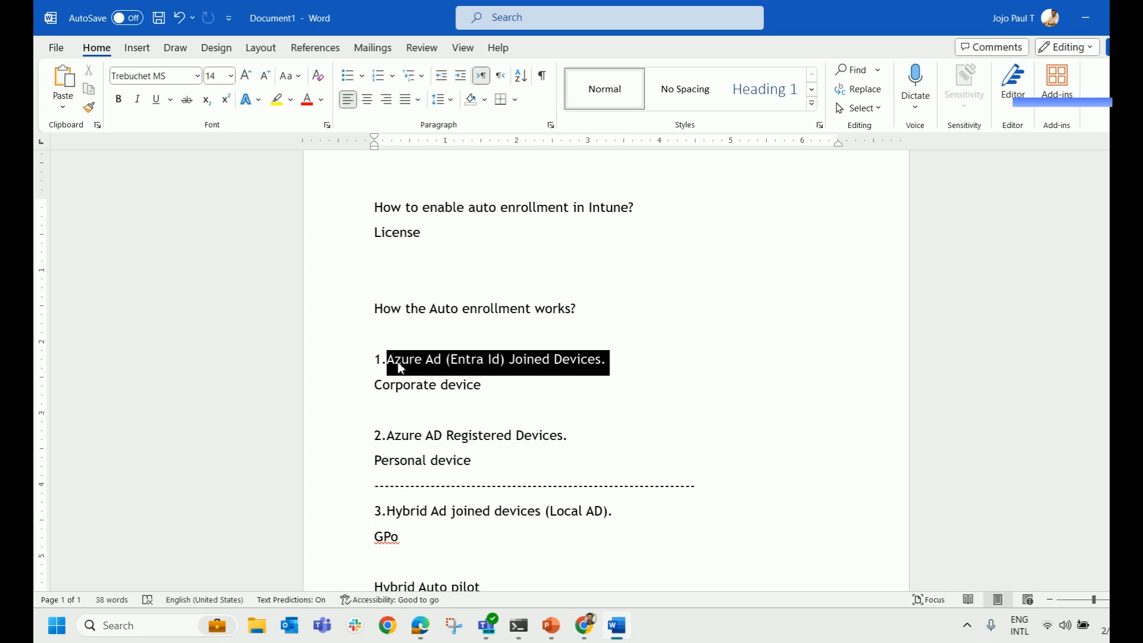
click(616, 442)
drag(594, 439, 404, 440)
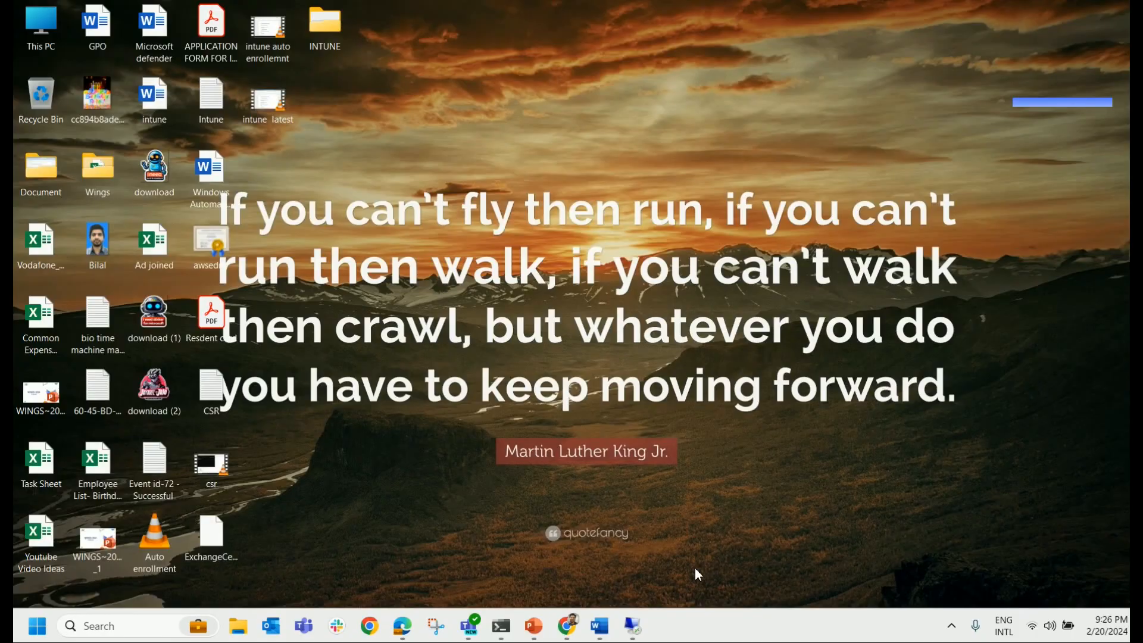
click(634, 626)
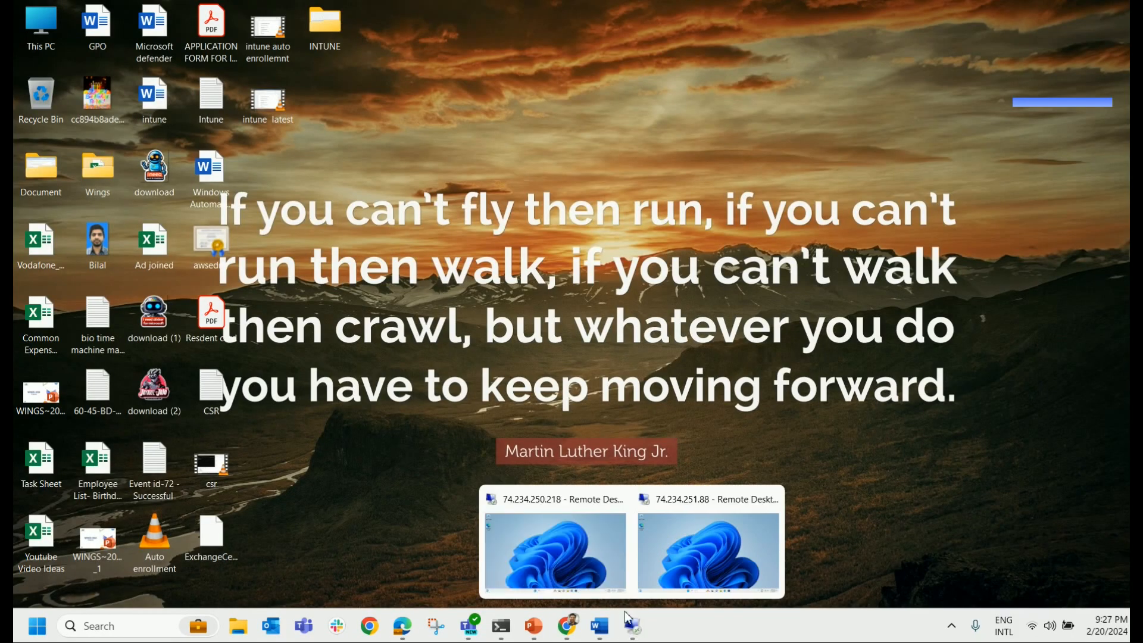
Run hostname in Command Prompt on the 74.234.250.218 session, confirming AzureADjoined.
click(571, 549)
key(super+r)
text(cmd)
key(Return)
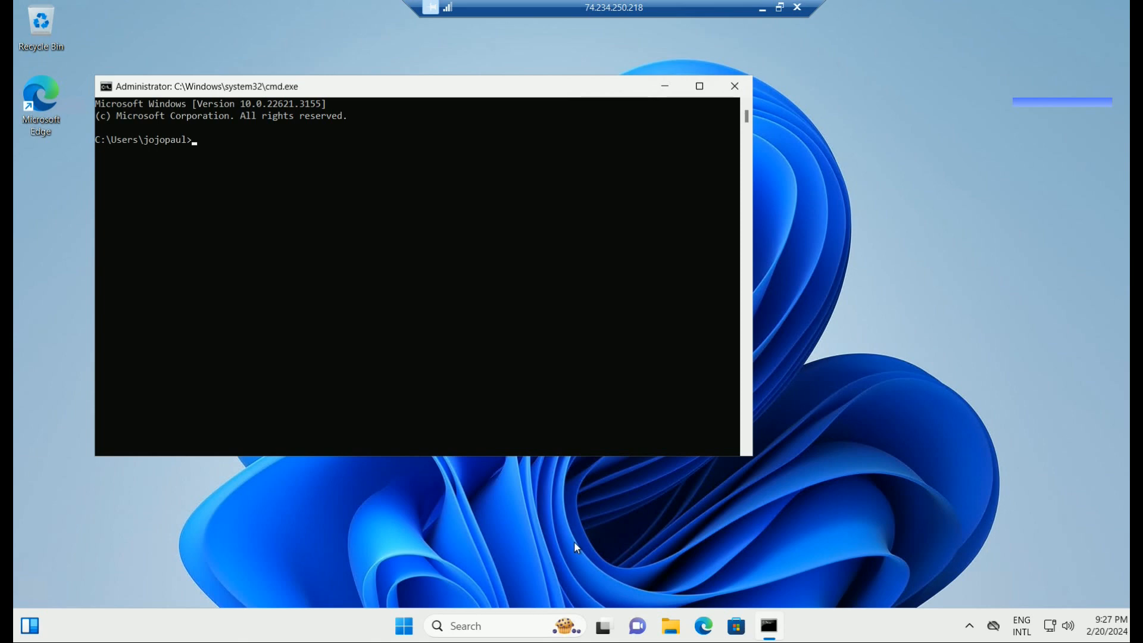
text(hostname)
key(Return)
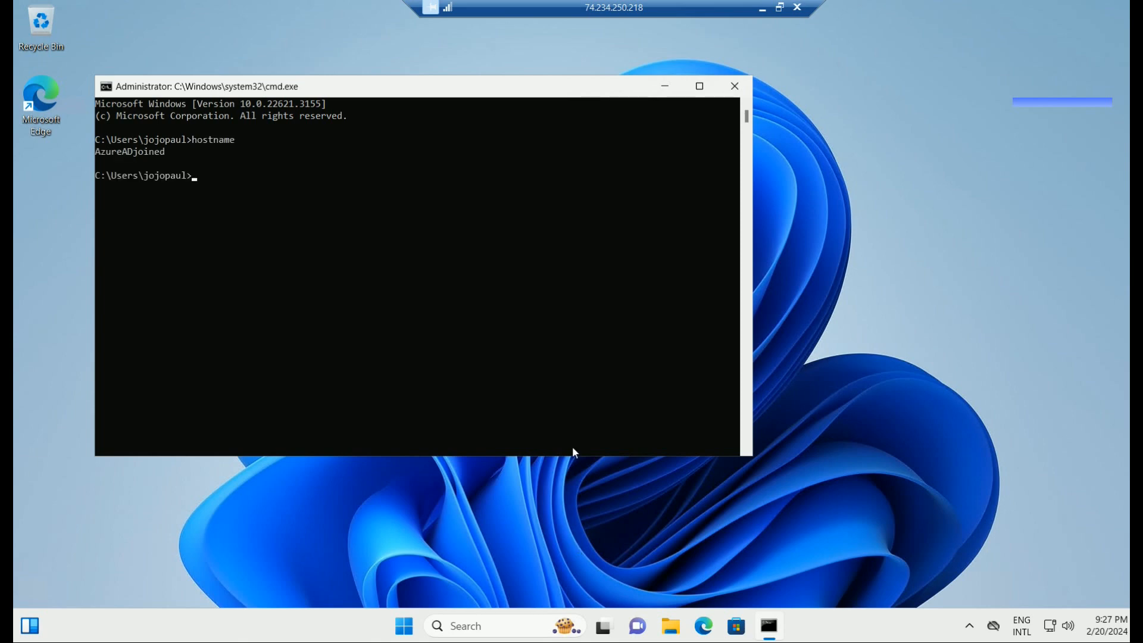
drag(169, 154, 100, 156)
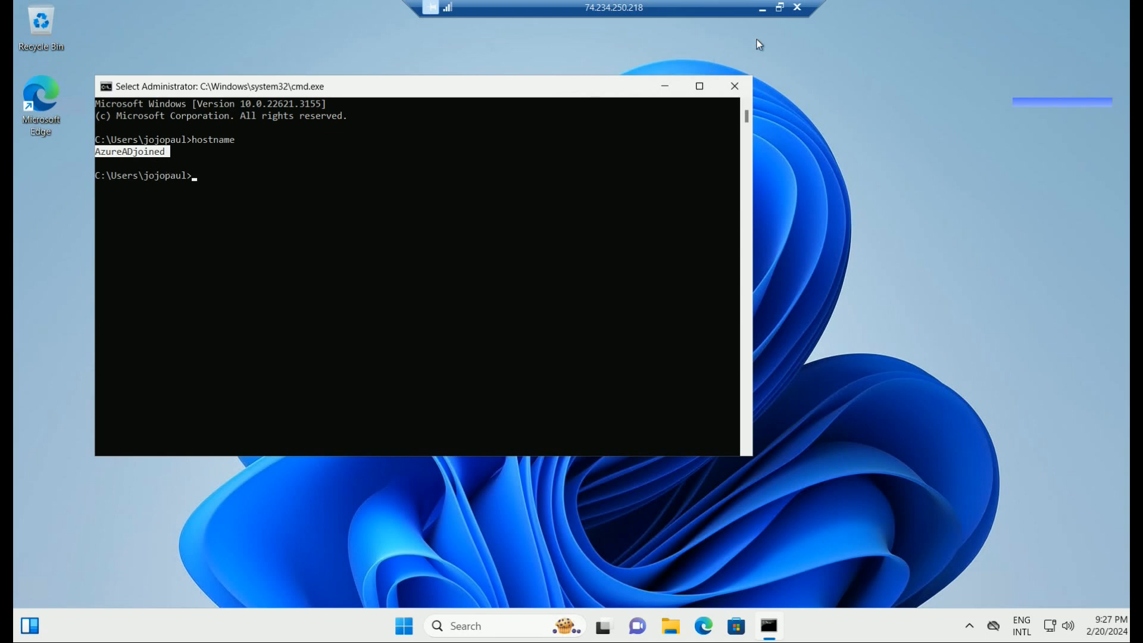
click(761, 8)
Run hostname on the 74.234.251.88 session, check Intune, then return to the AzureADjoined VM.
mouse_move(632, 624)
click(701, 572)
text(hostna)
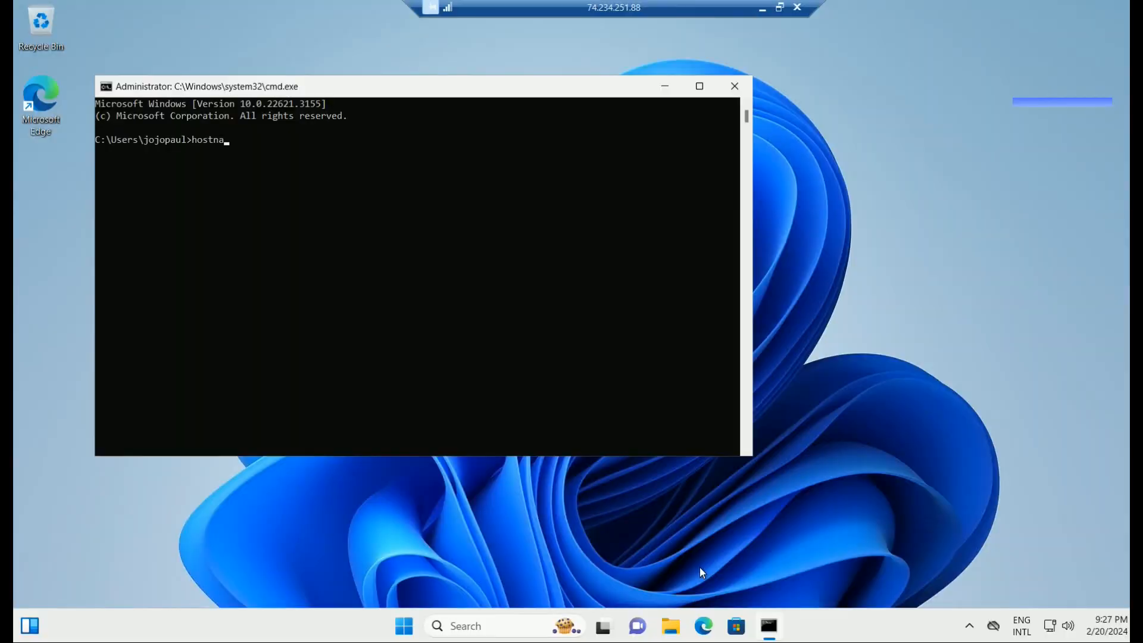
text(me)
key(Return)
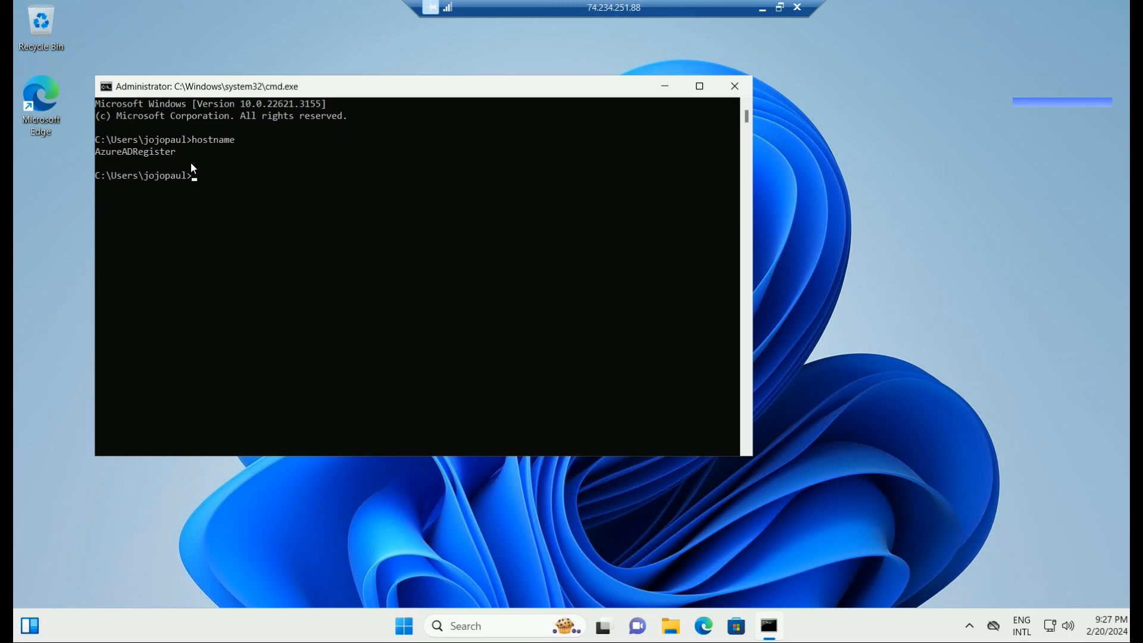
click(764, 8)
click(568, 630)
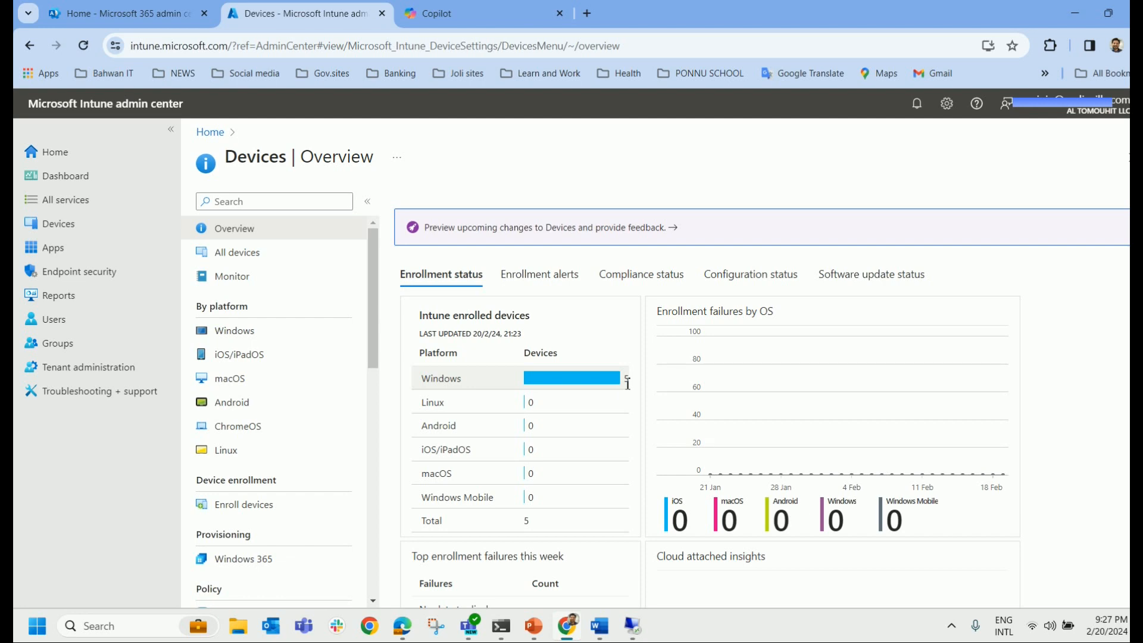
click(632, 625)
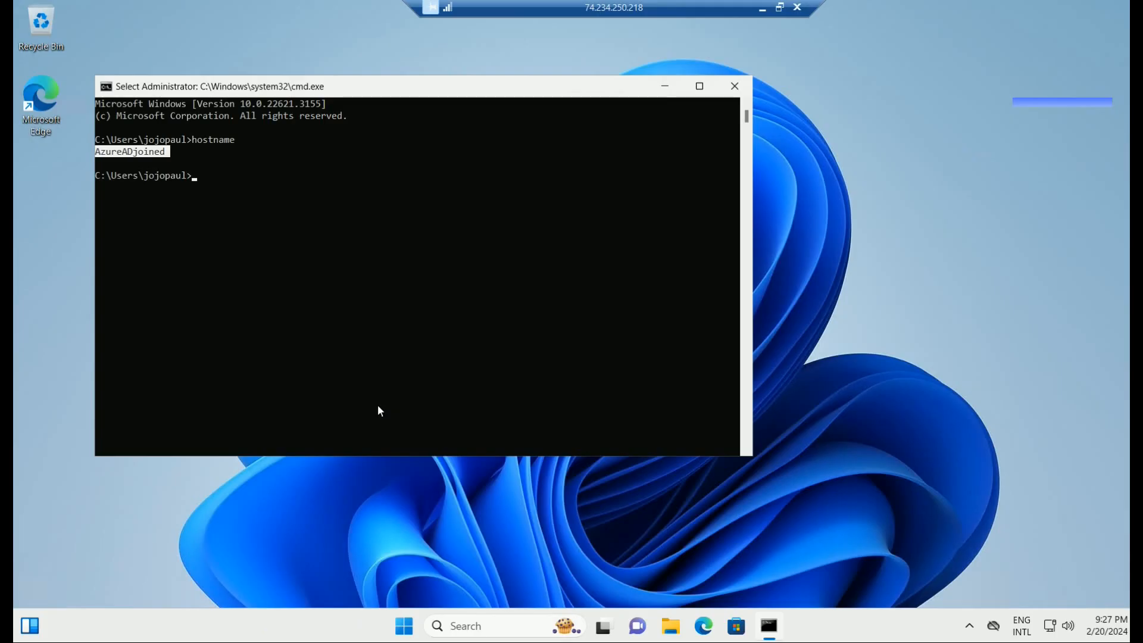
click(781, 331)
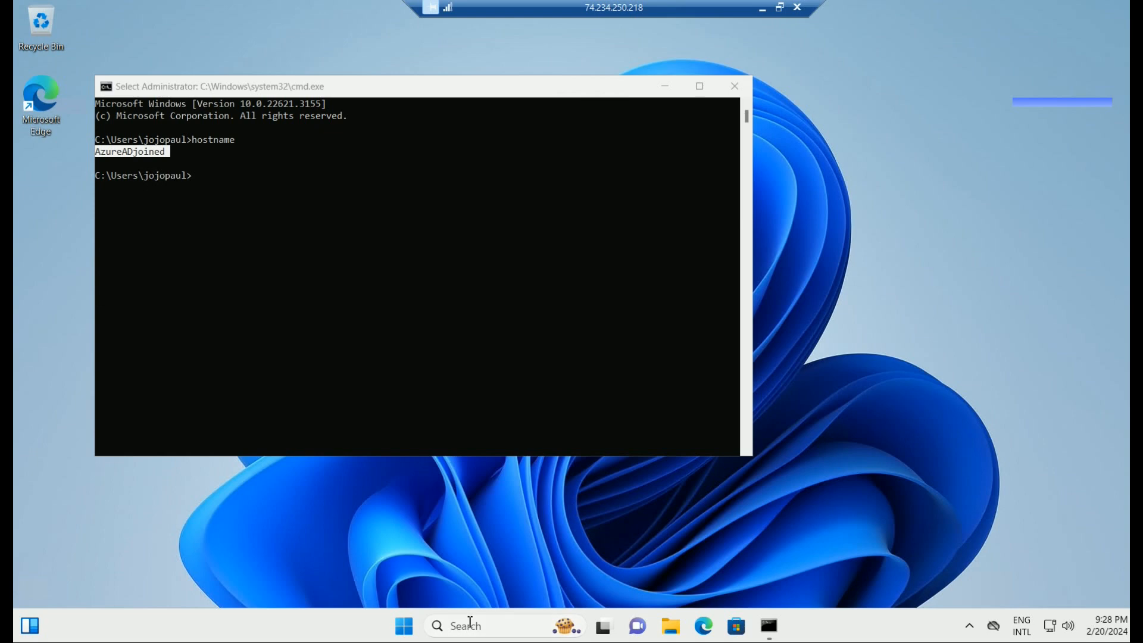
key(super+i)
Under Accounts > Access work or school, connect and choose Join this device to Microsoft Entra ID.
click(115, 441)
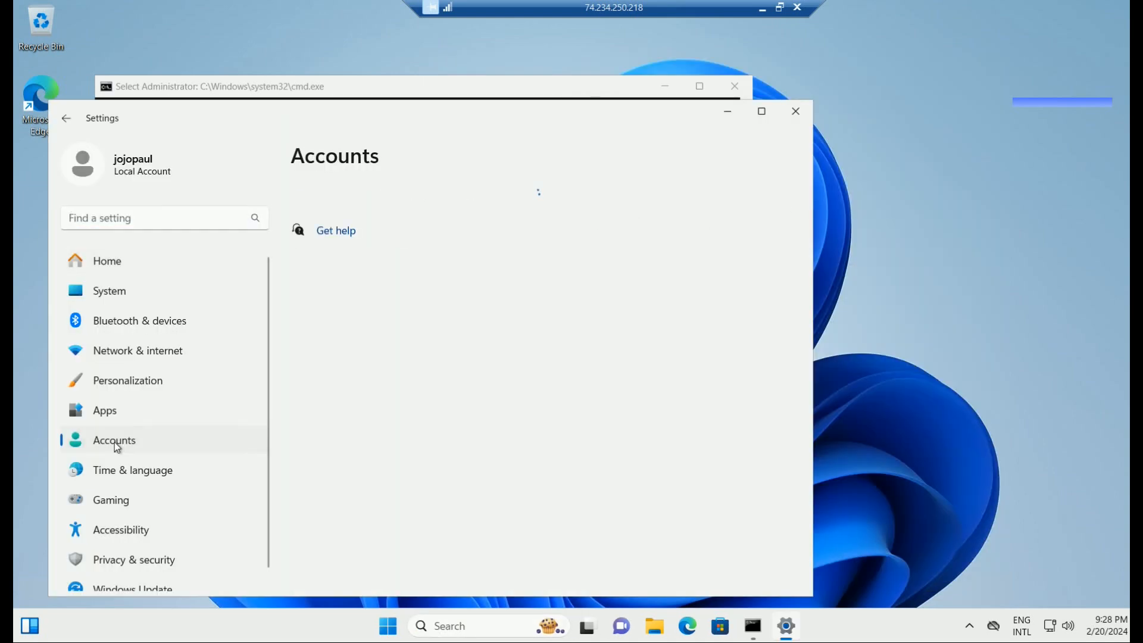
scroll(373, 442, down, 5)
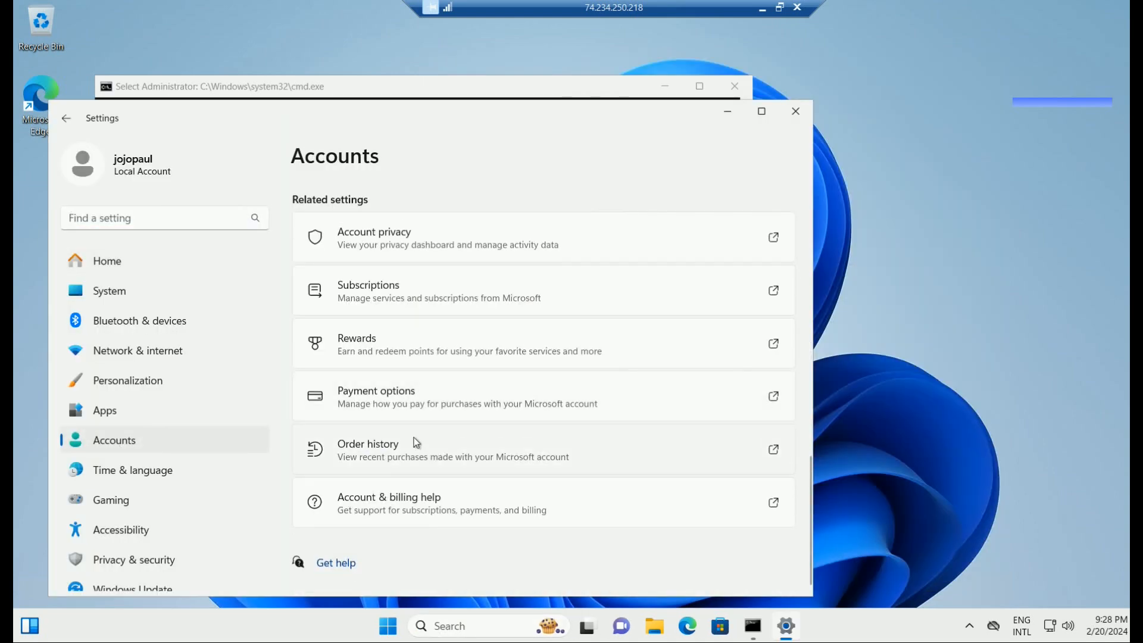
scroll(416, 437, up, 2)
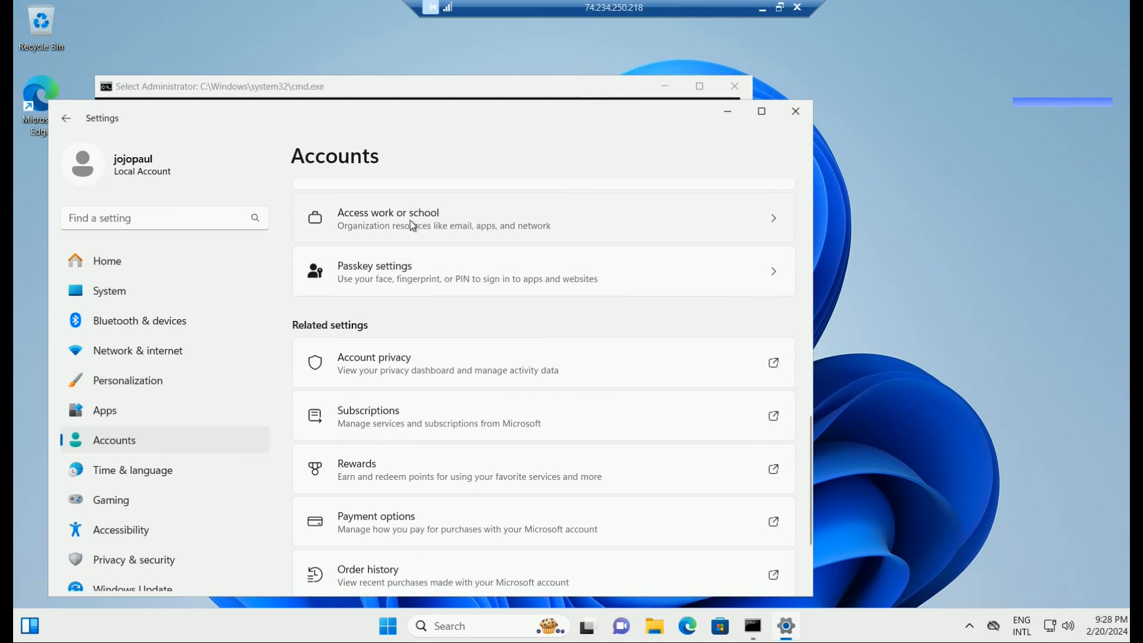
click(412, 224)
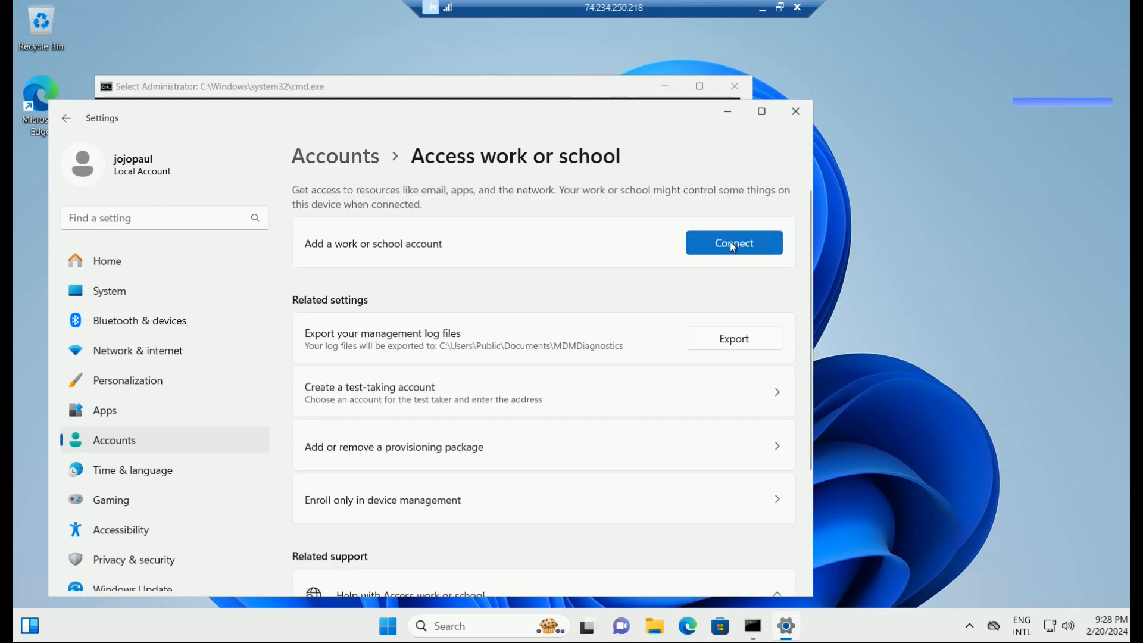
click(733, 246)
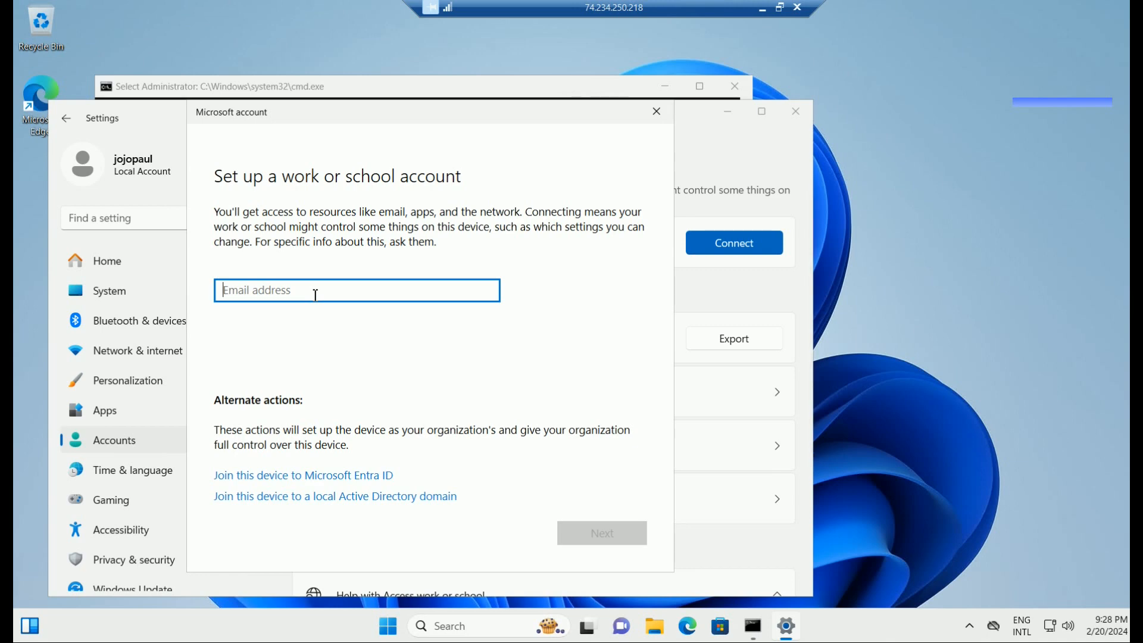
key(ctrl+v)
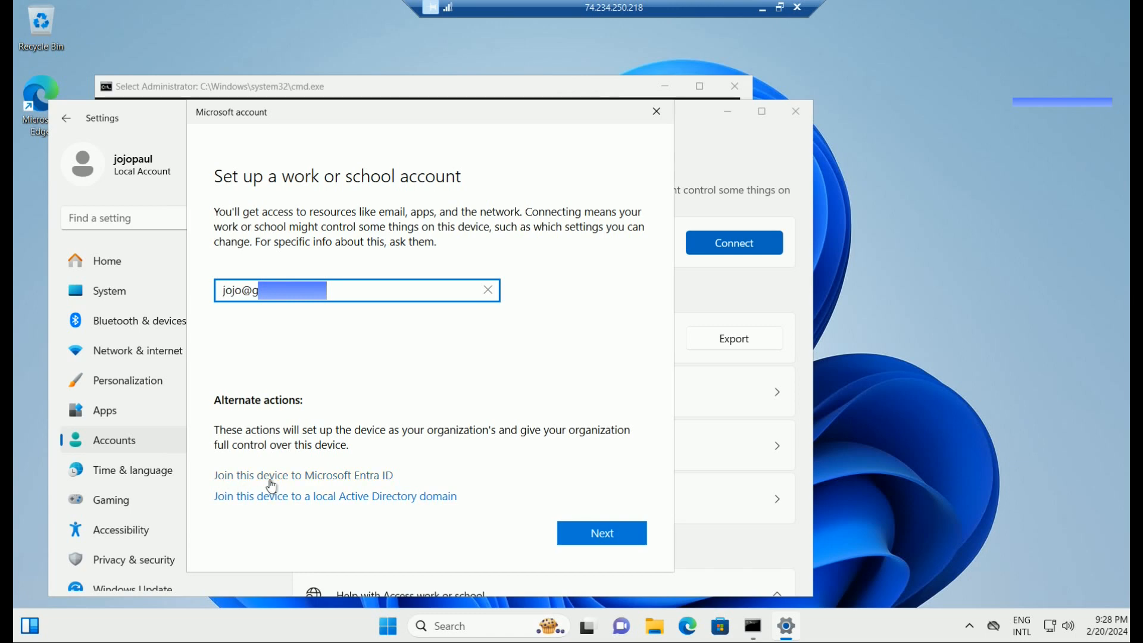
click(353, 476)
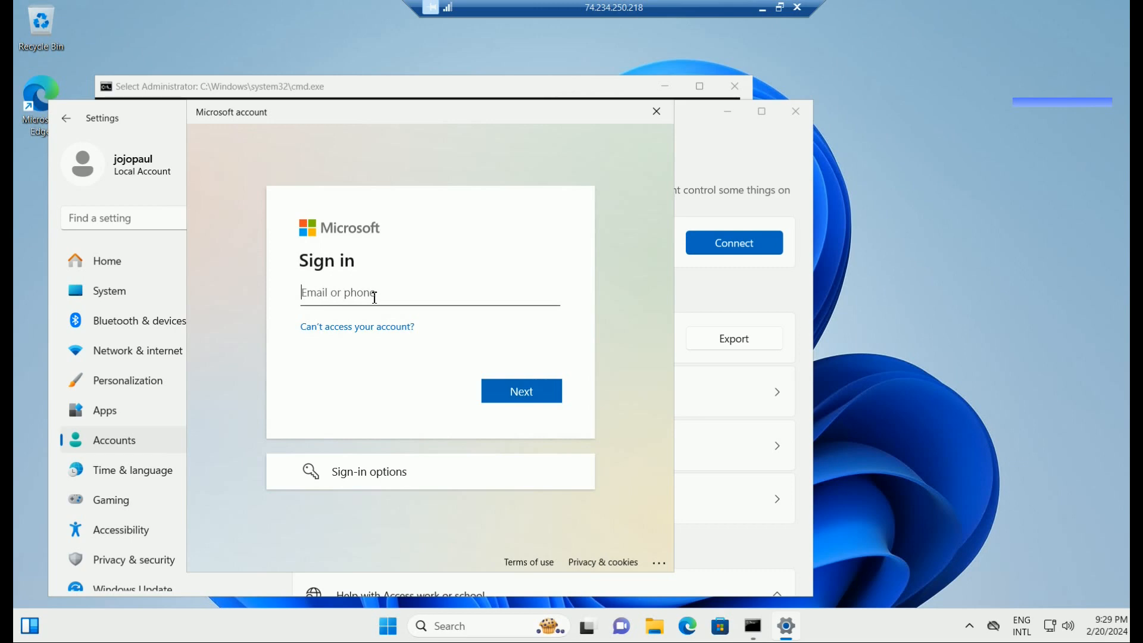
Sign in with the work account e-mail and password and join the VM to Al Tomouhit LLC.
key(ctrl+v)
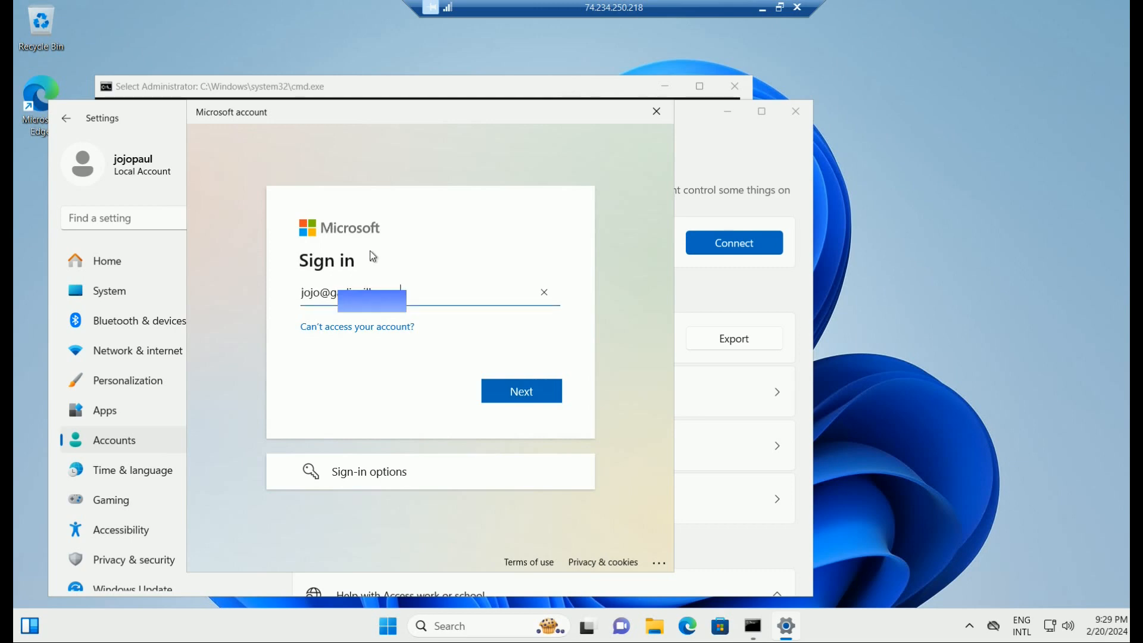
click(526, 392)
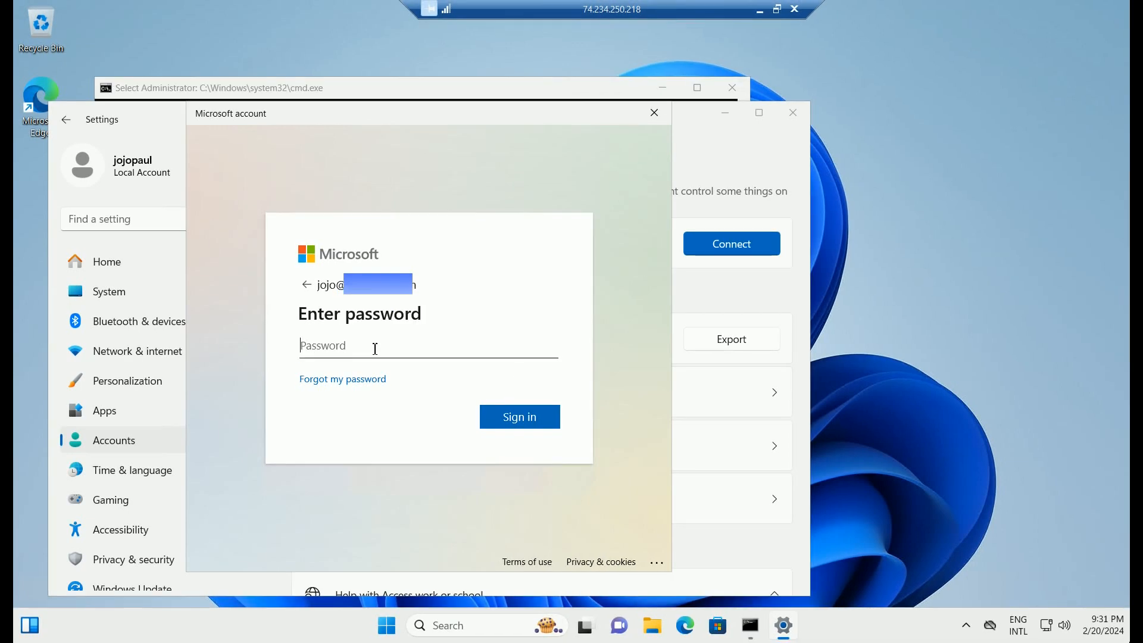
text(••••••••••••••••)
click(534, 420)
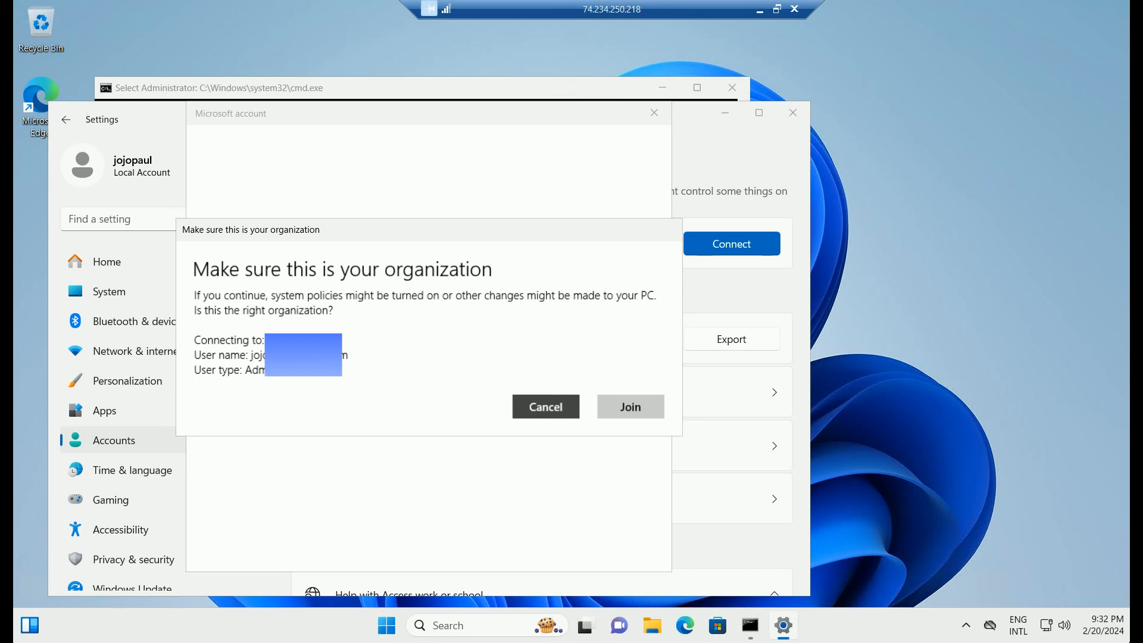
click(637, 405)
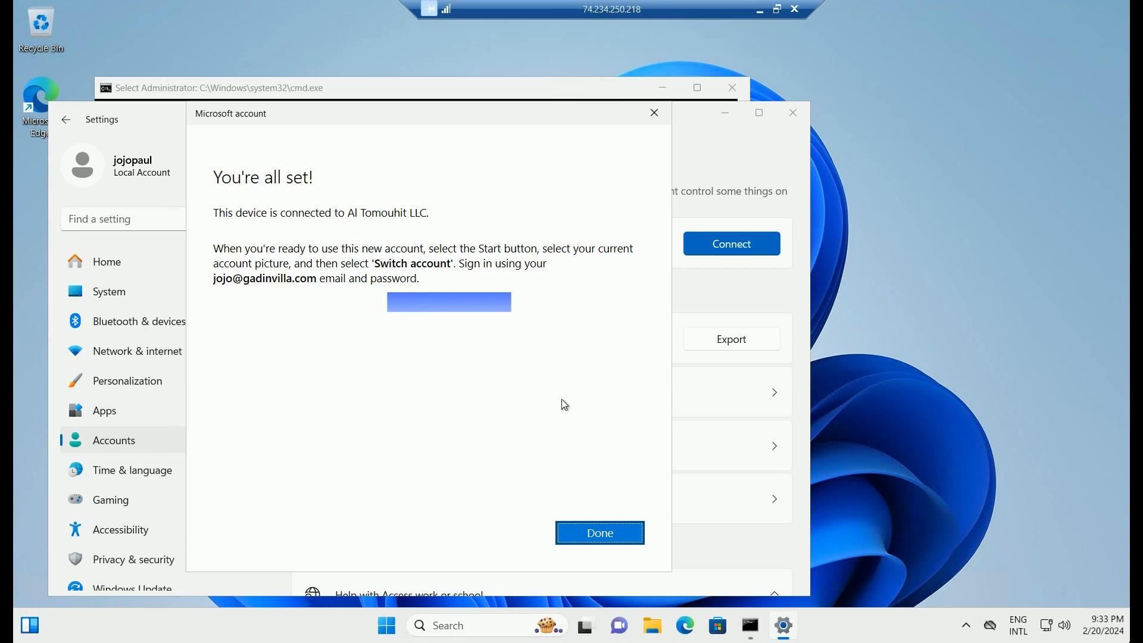
Open the work account's management info, run Sync, and minimize the remote session.
click(594, 538)
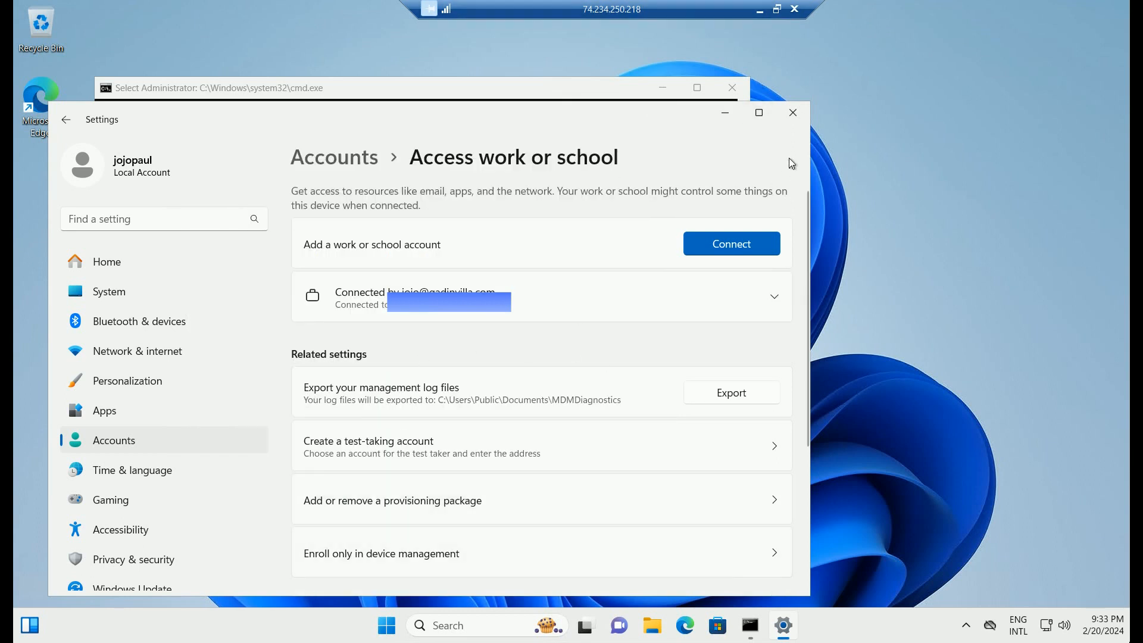
click(774, 301)
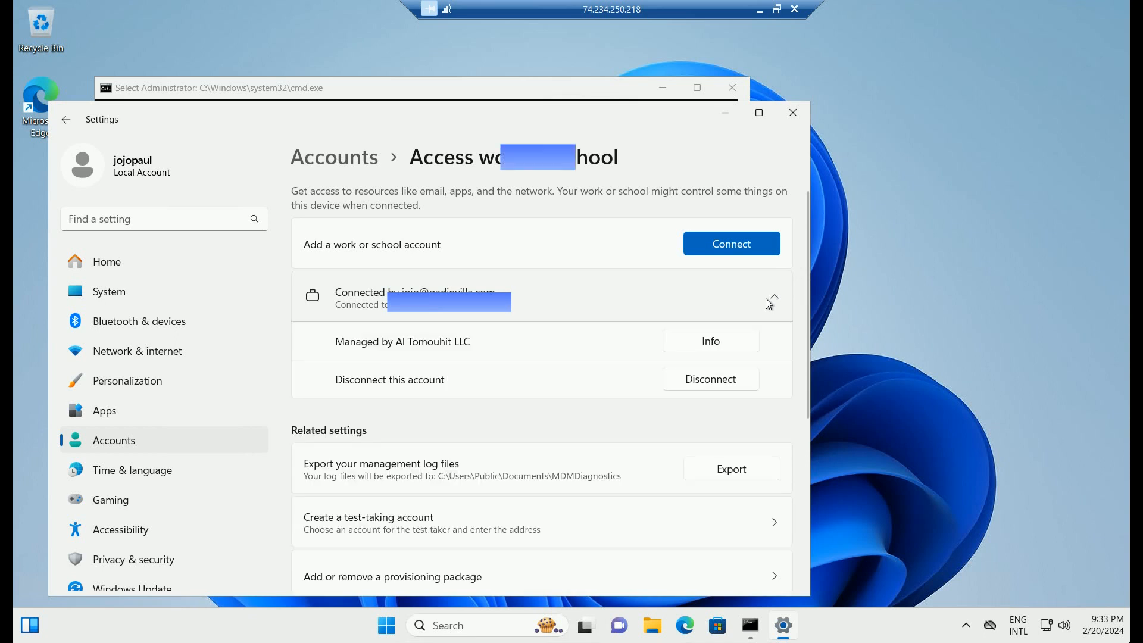
click(720, 342)
scroll(480, 399, down, 3)
scroll(482, 400, down, 2)
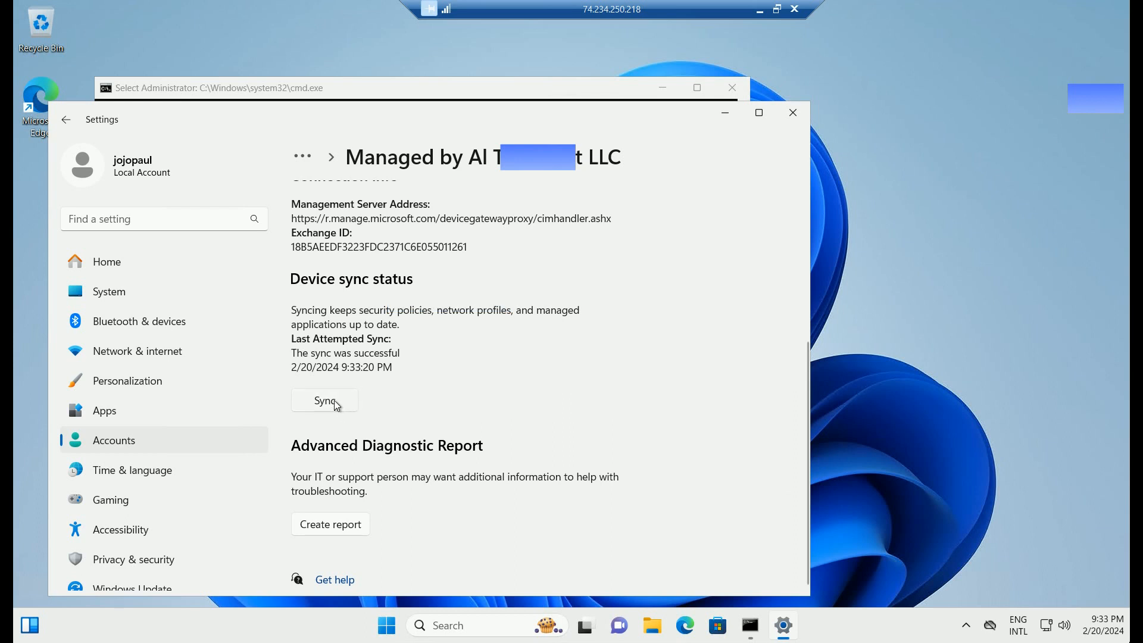
click(336, 406)
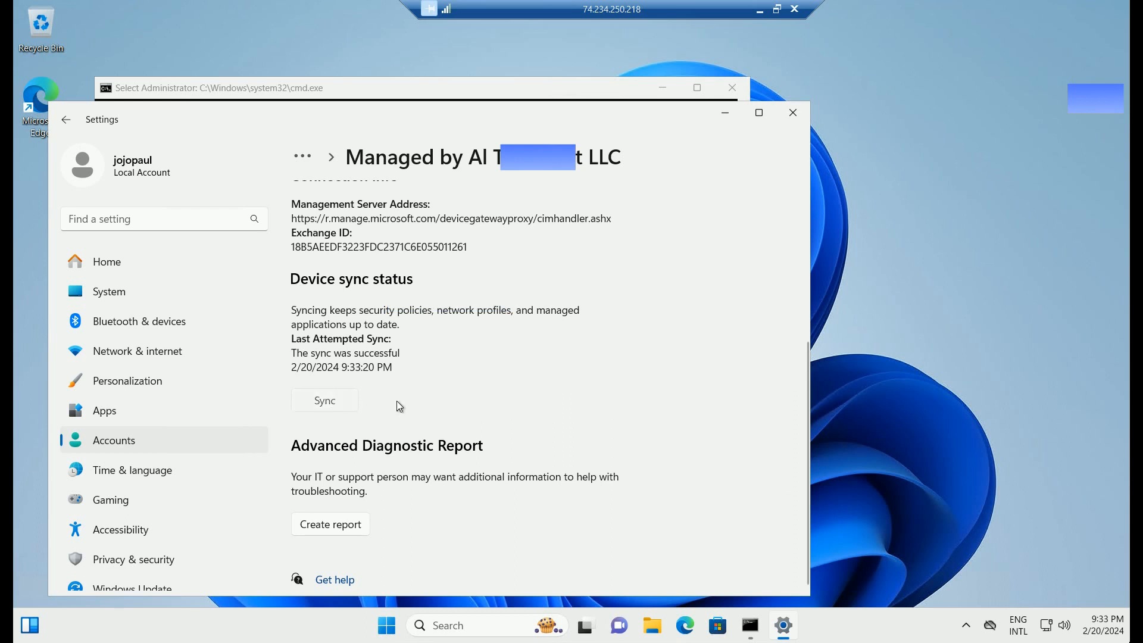
click(759, 10)
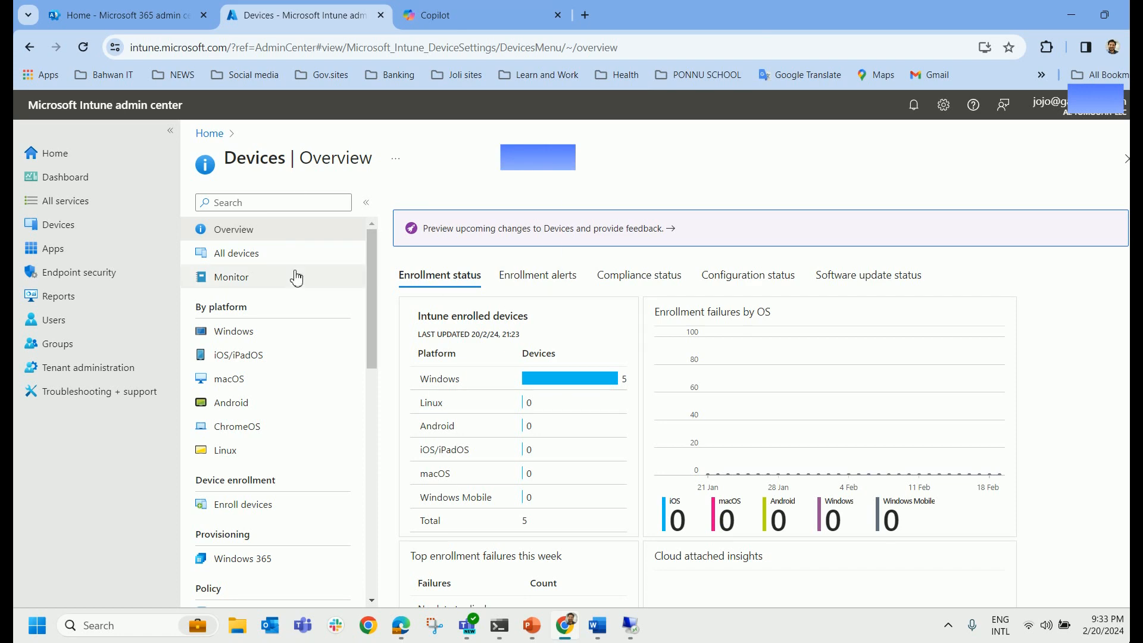
Open the Identity admin center in a new tab and refresh Intune's Windows devices list.
click(160, 17)
scroll(135, 425, down, 2)
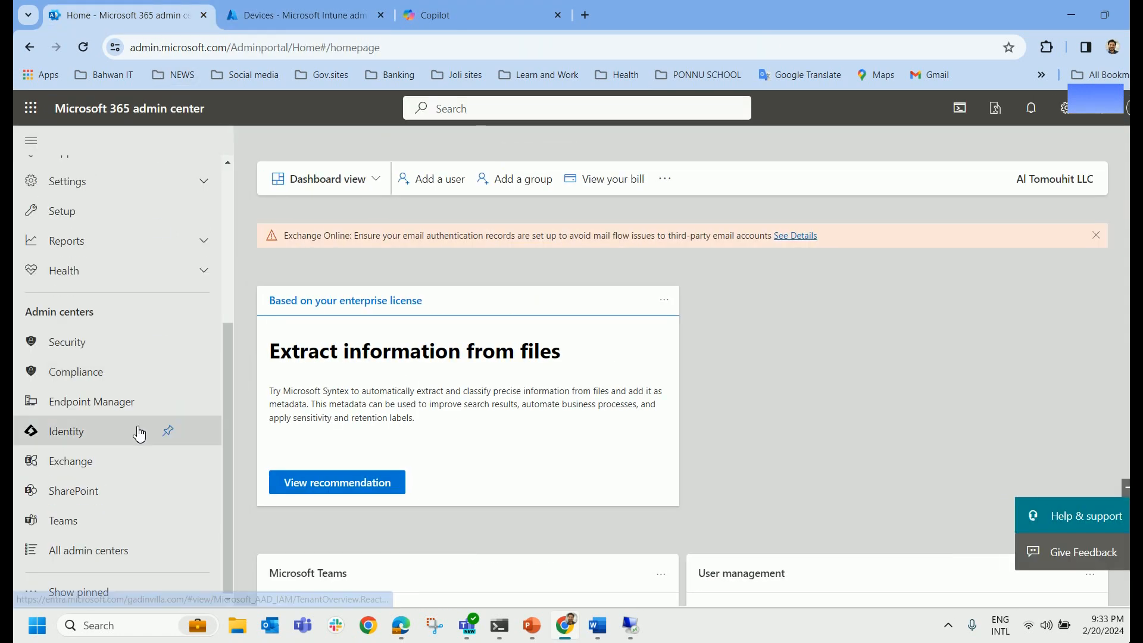
click(104, 433)
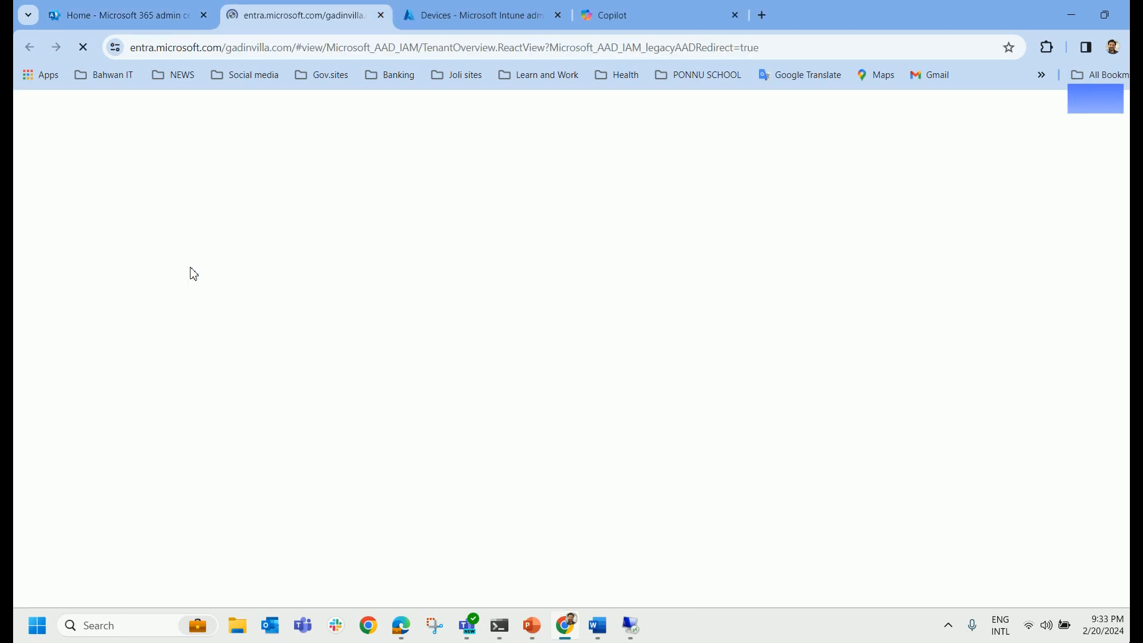
click(456, 16)
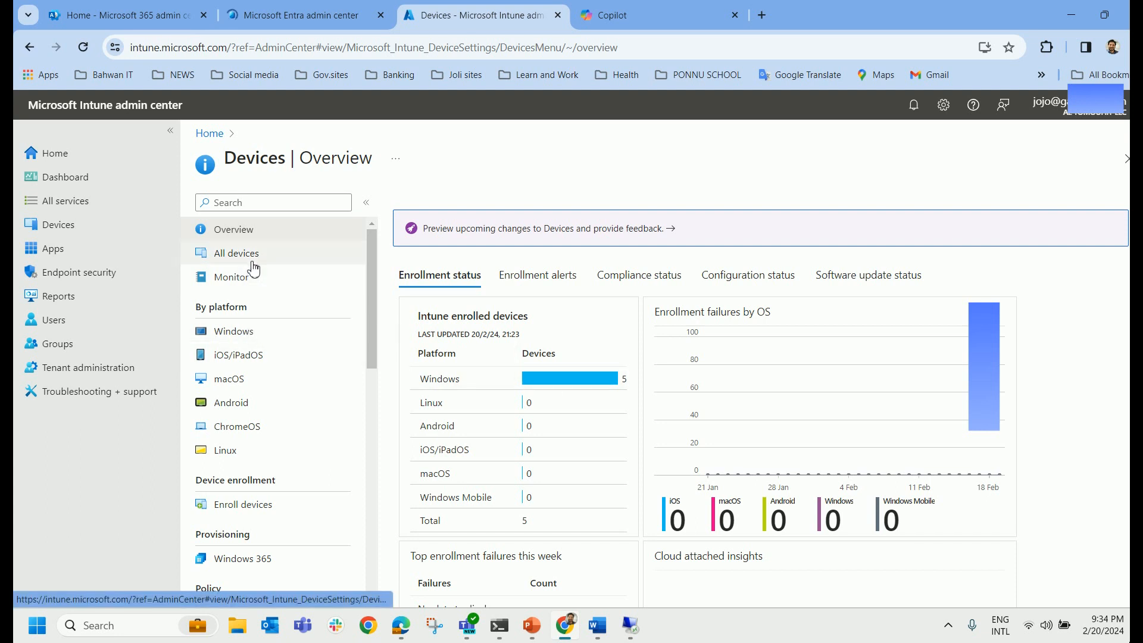
click(245, 337)
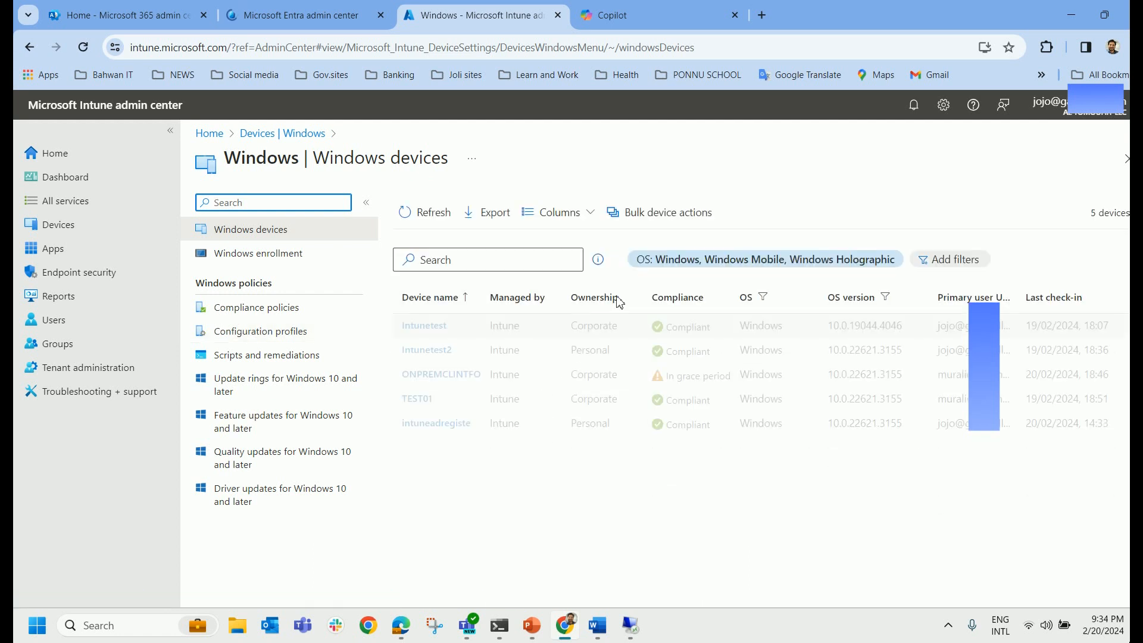
click(434, 221)
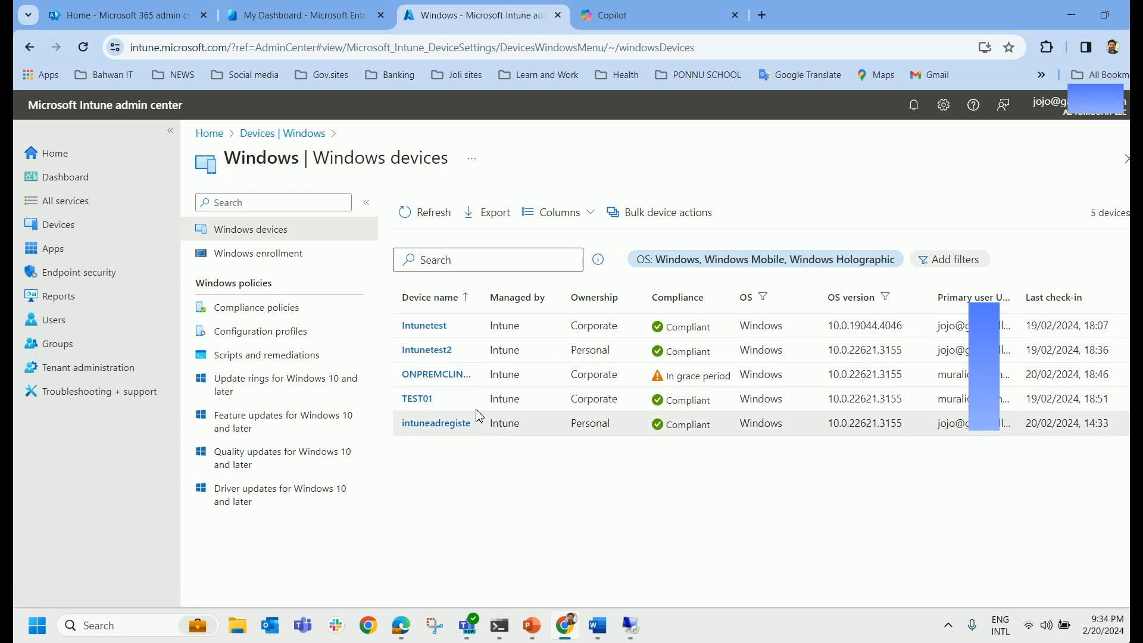
Show Entra's Devices | All devices list of 8 devices, including AzureADjoined.
click(271, 7)
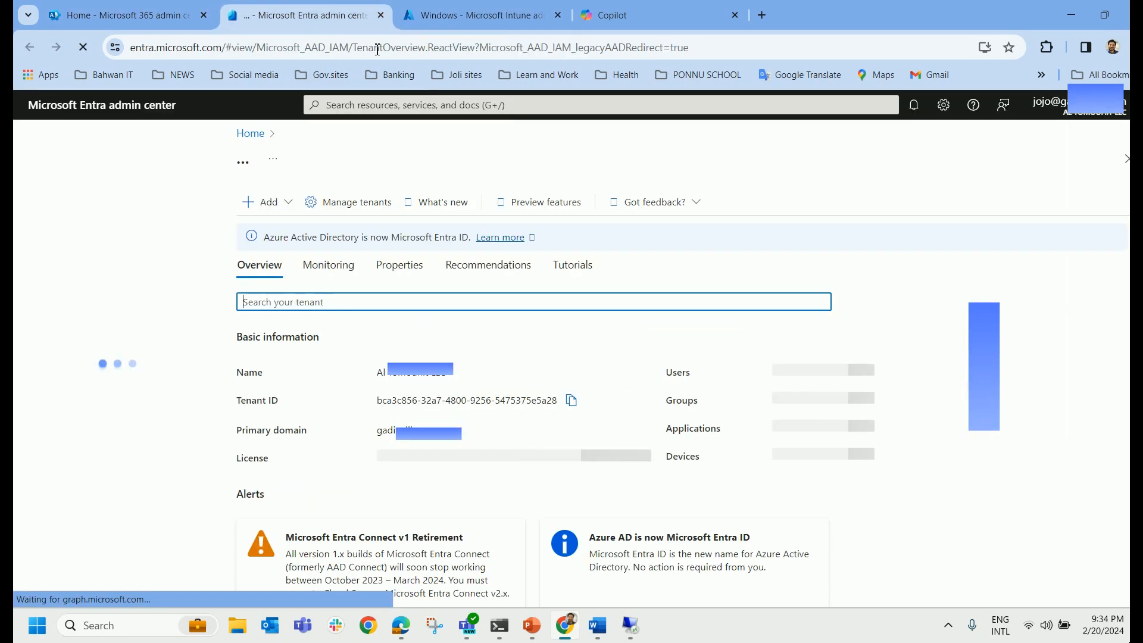
scroll(140, 387, down, 1)
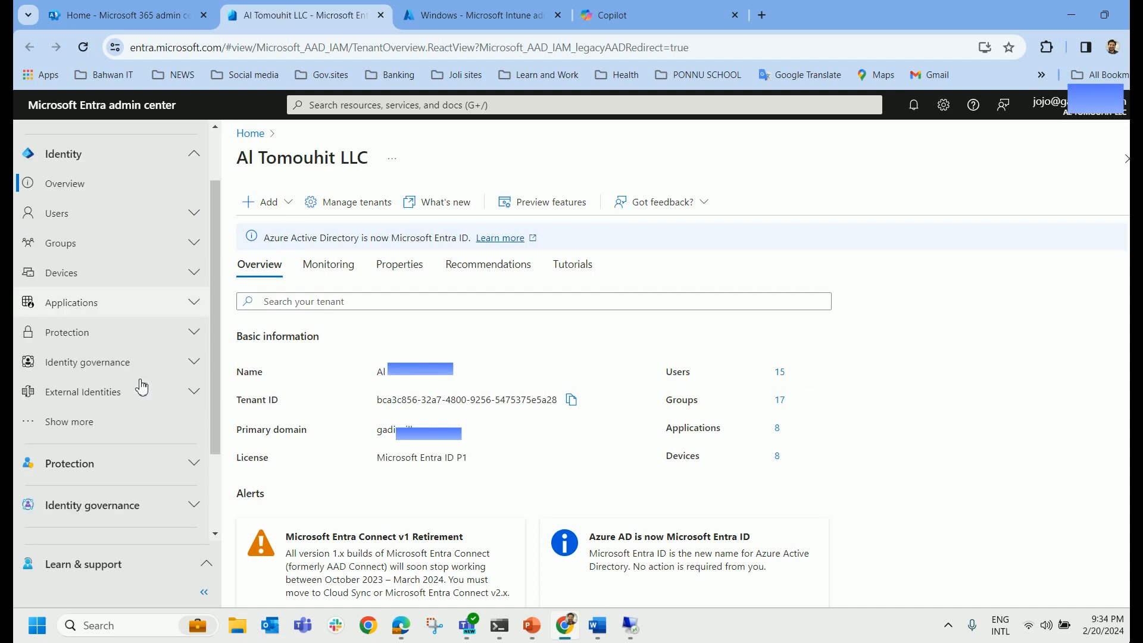
click(115, 285)
click(101, 340)
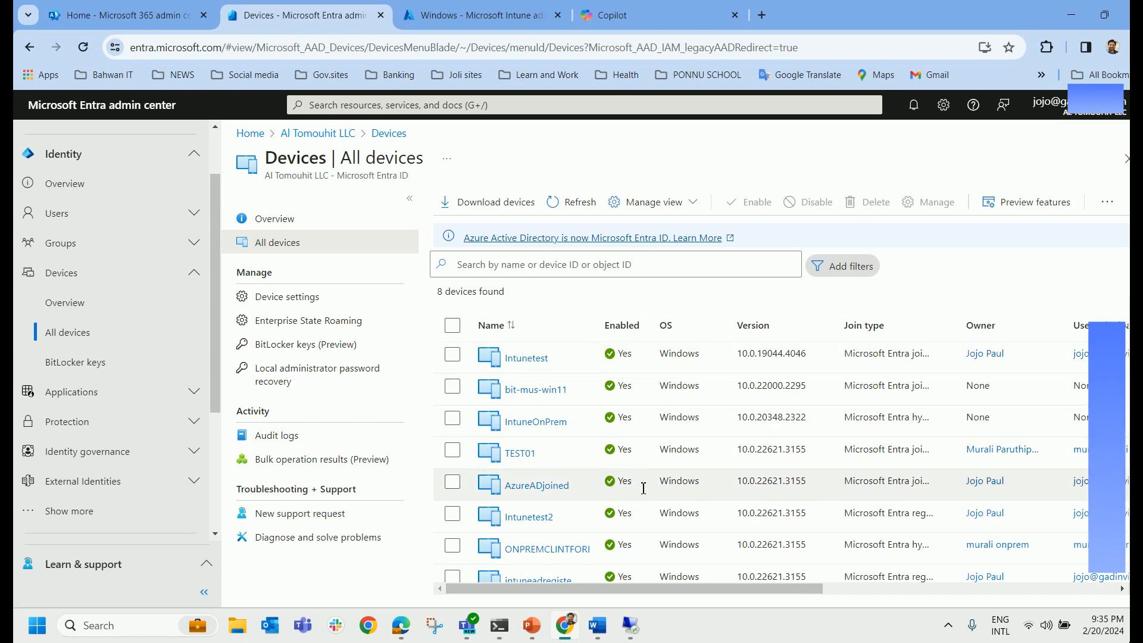
click(476, 13)
Sync the VM again from the remote session, then refresh Intune's Windows list and widen Device name.
click(408, 213)
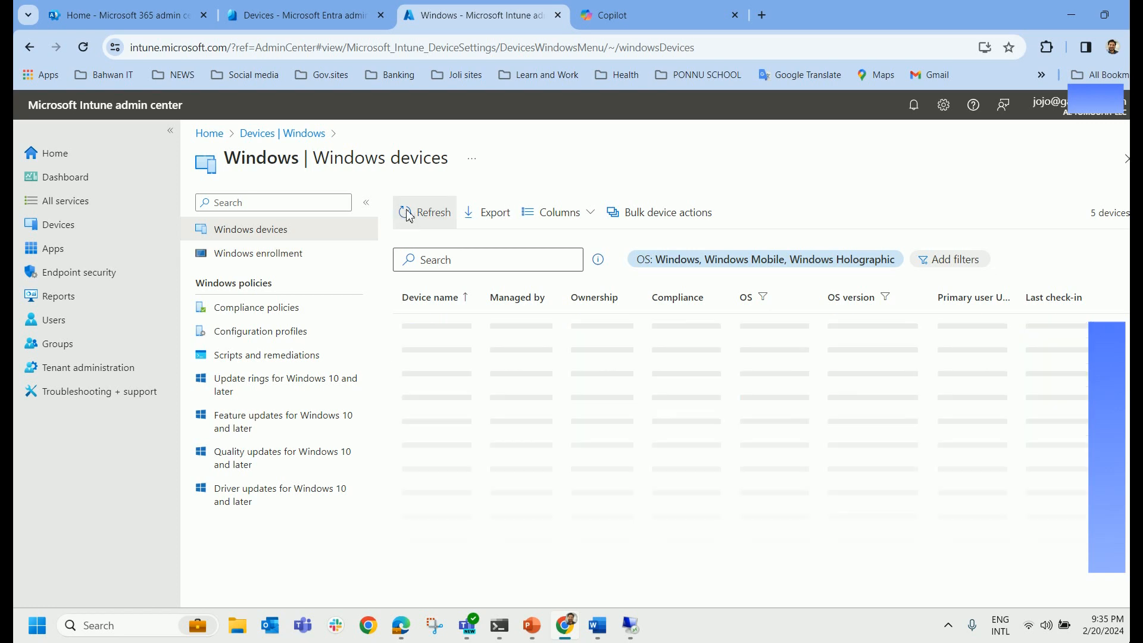
click(409, 217)
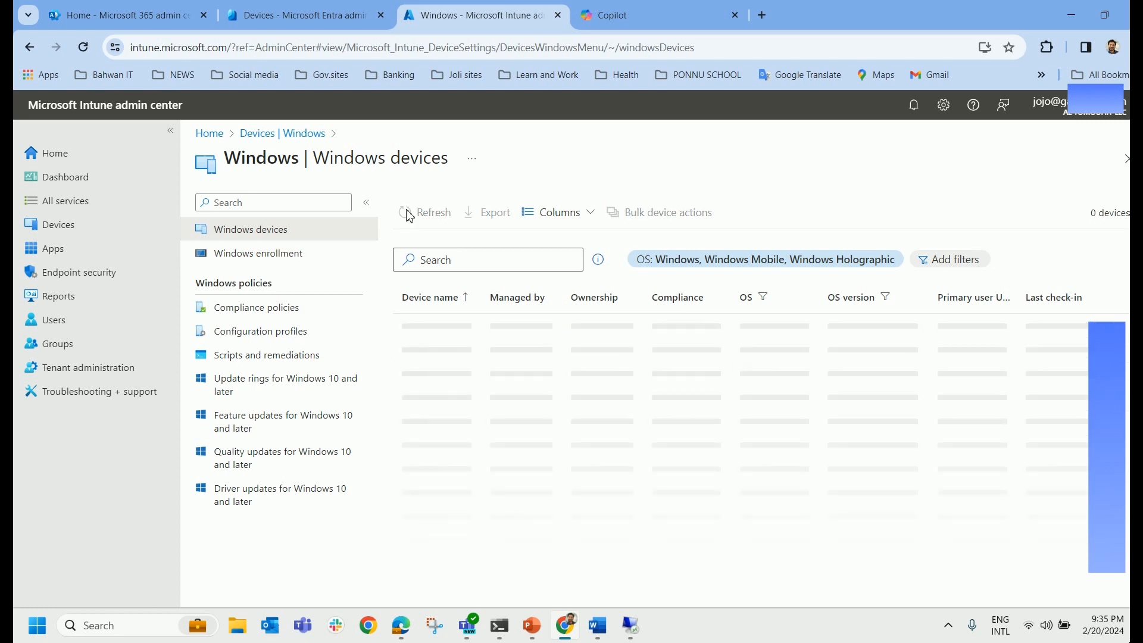
mouse_move(632, 630)
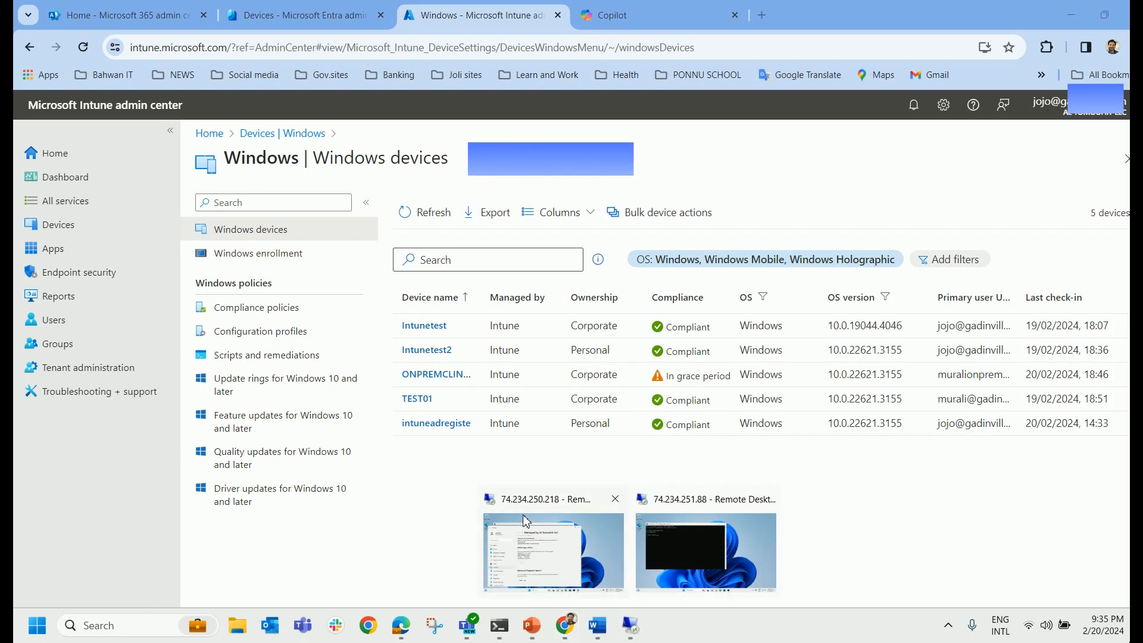
click(588, 535)
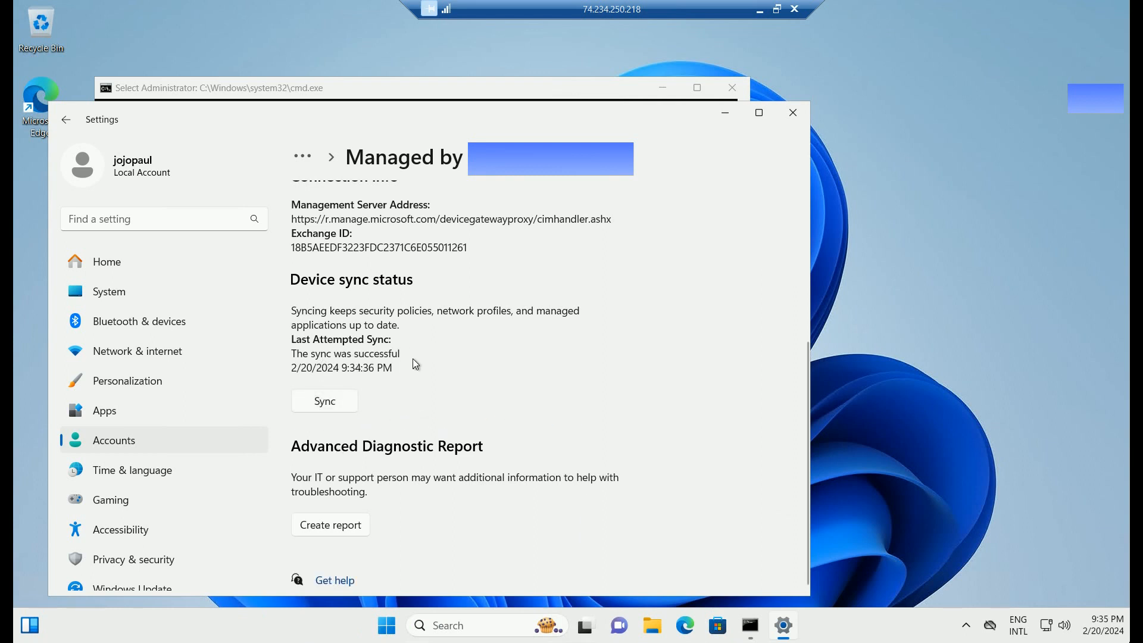
click(323, 402)
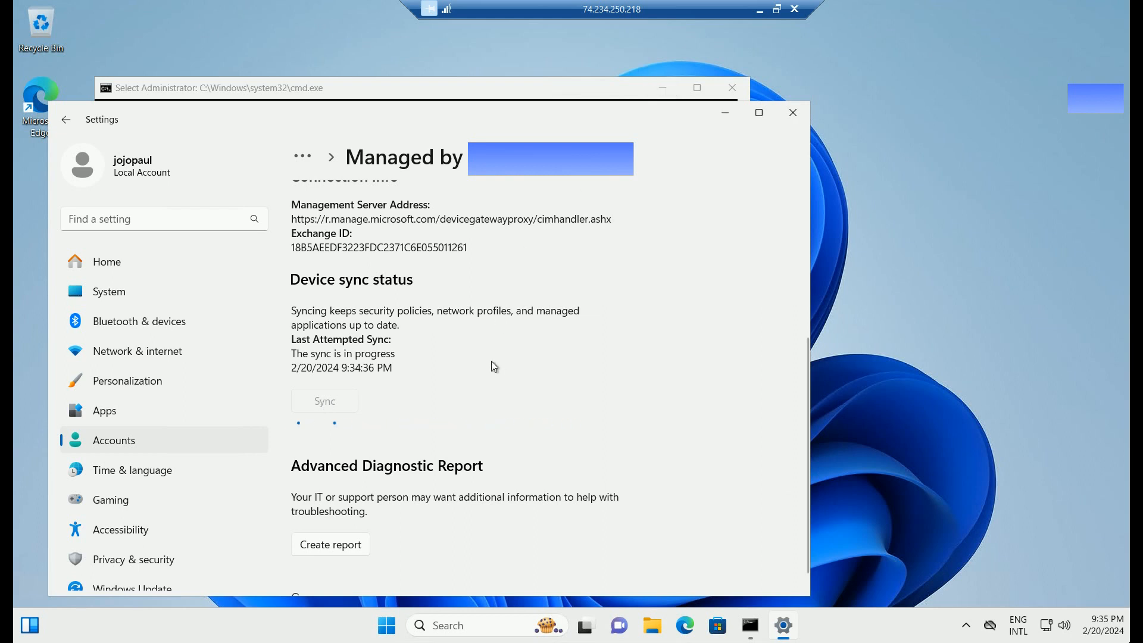
click(760, 9)
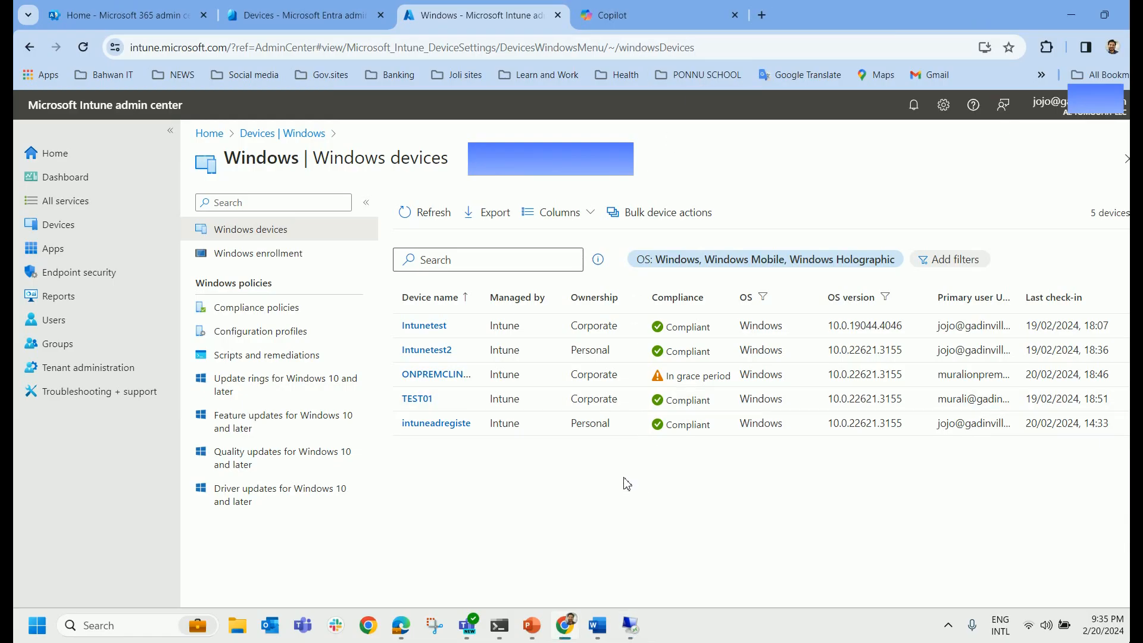
click(424, 225)
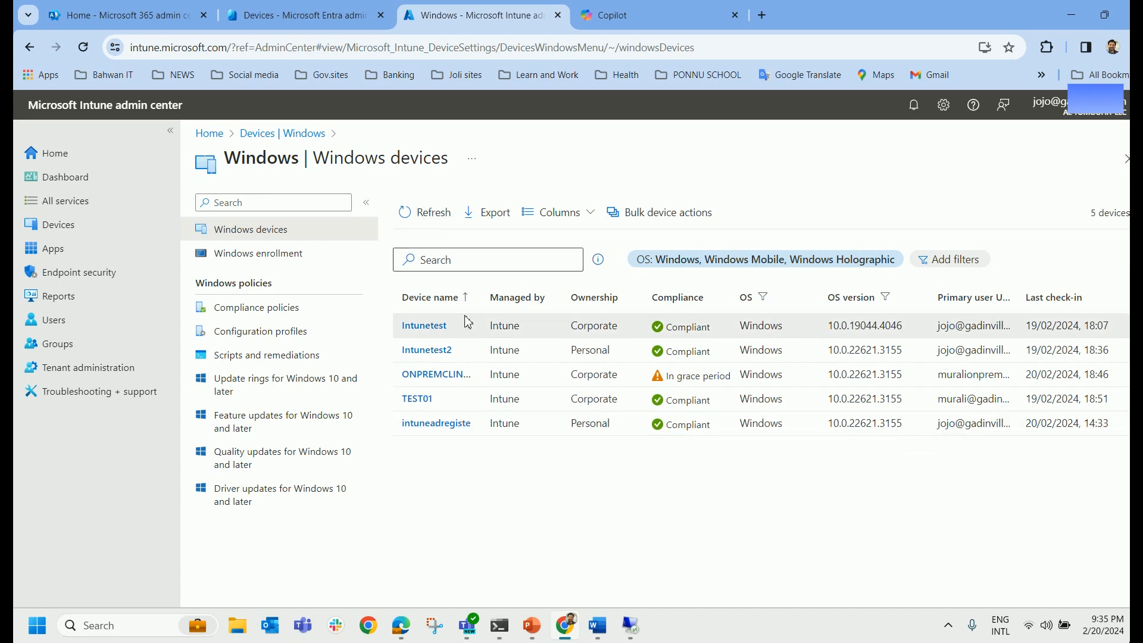
drag(491, 294, 522, 295)
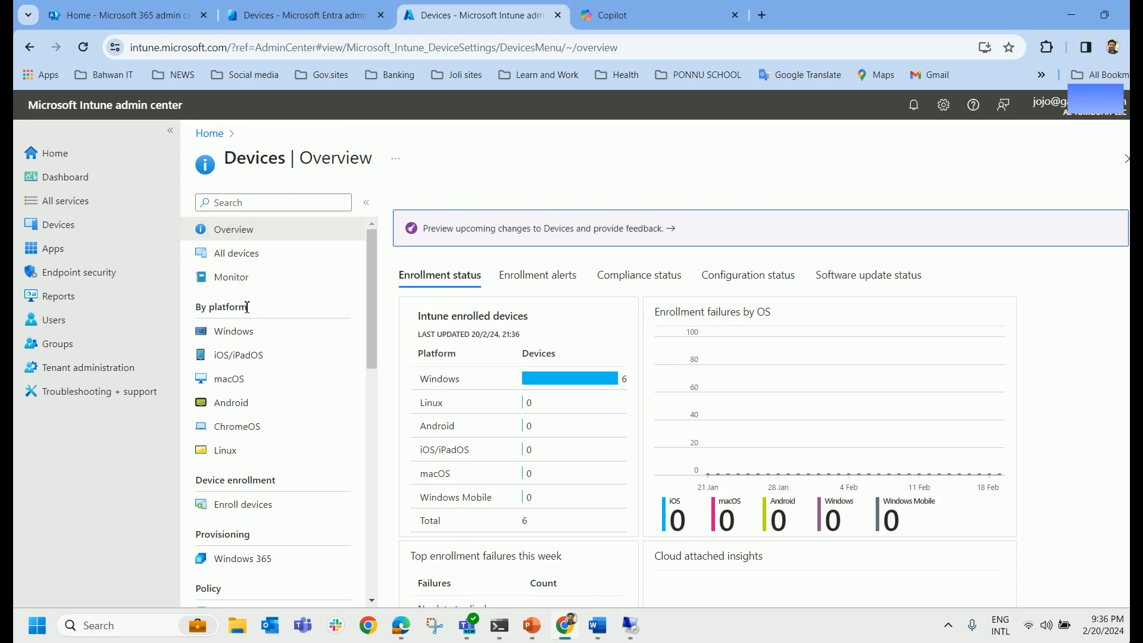
Open the AzureADjoined device's Overview from Intune's Windows devices list and review its details.
click(234, 331)
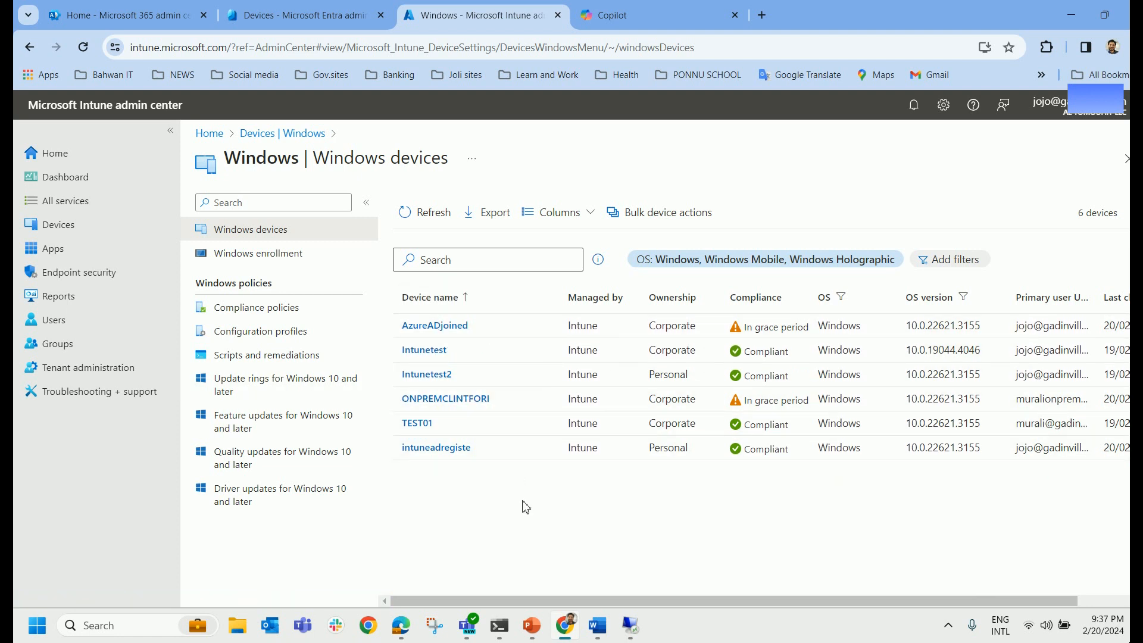
click(433, 326)
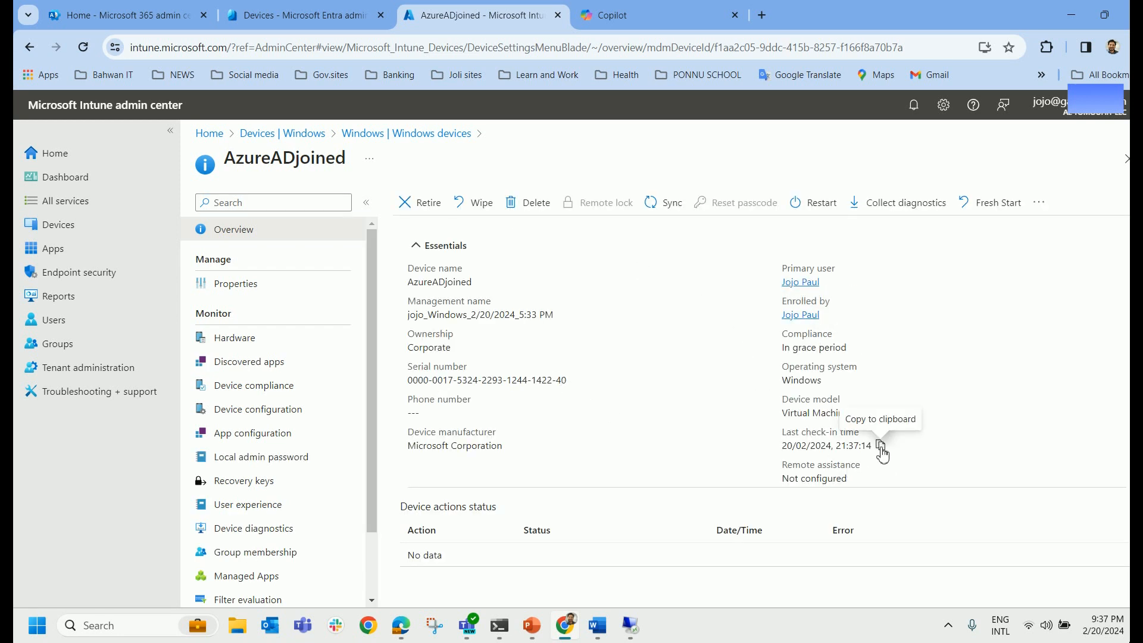
drag(766, 442, 880, 445)
click(985, 446)
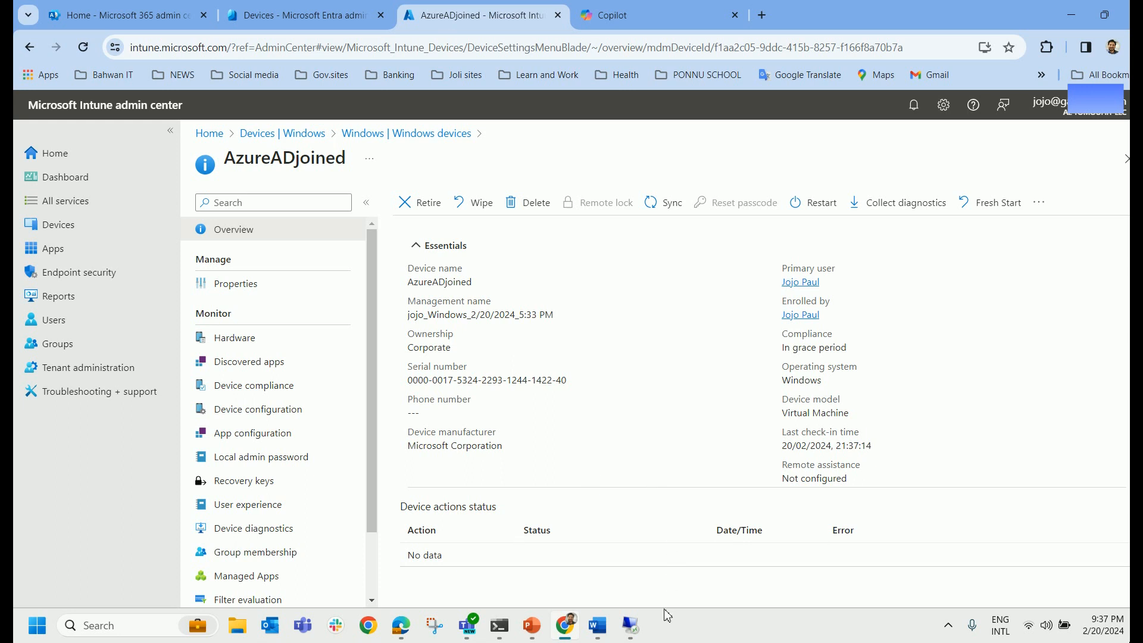
Glance at the Word auto enrollment notes, then restore the AzureADRegister remote session.
mouse_move(640, 628)
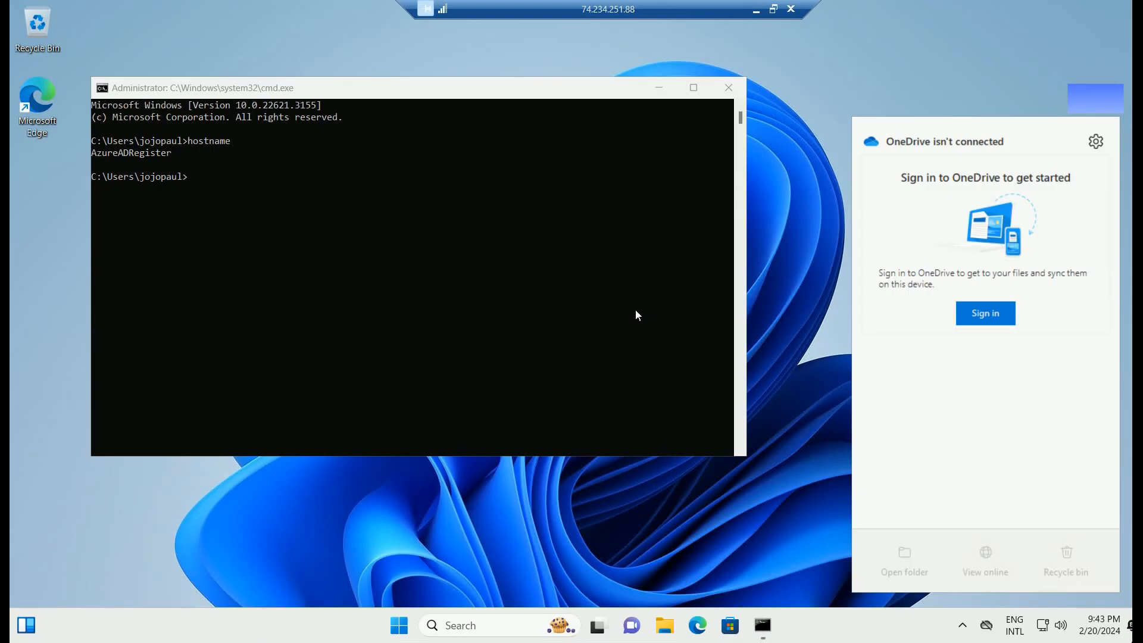
click(755, 10)
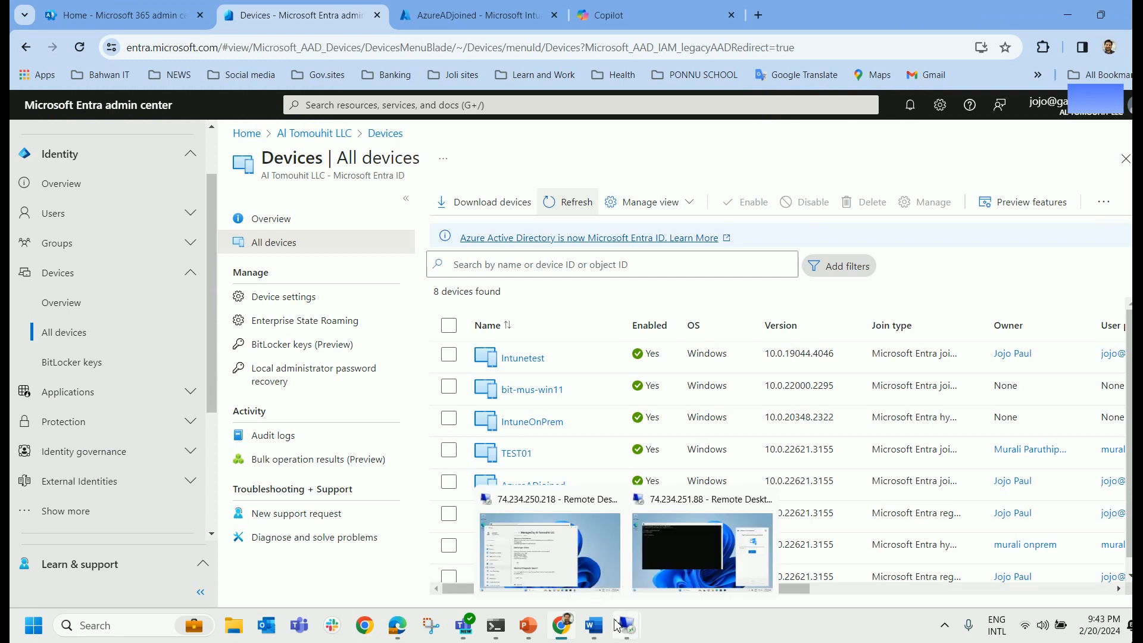
click(595, 626)
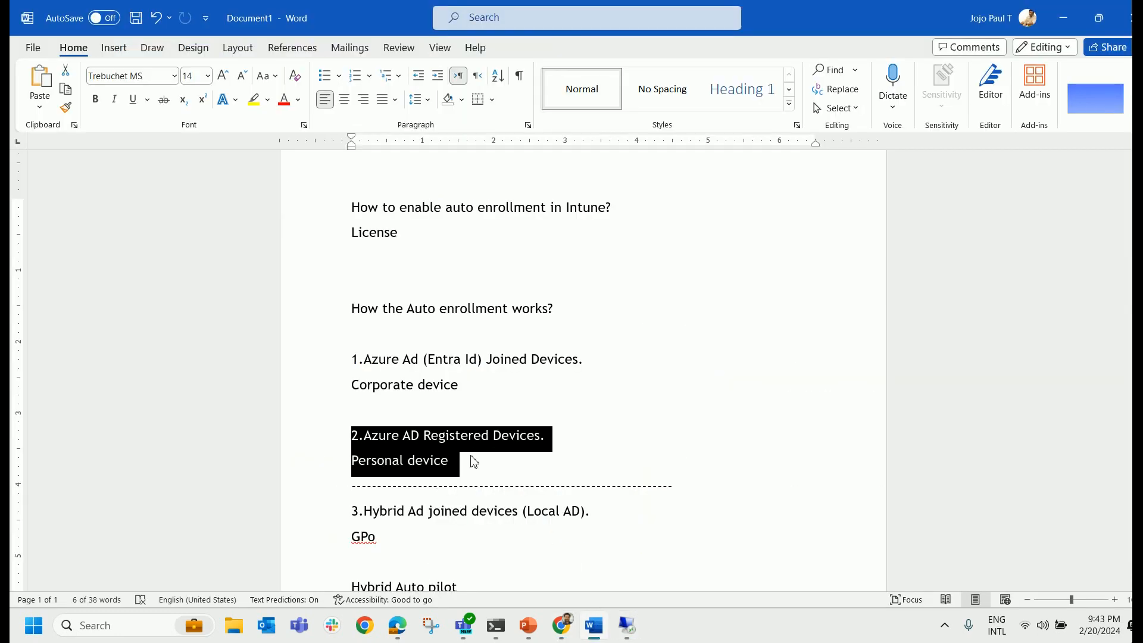
mouse_move(626, 625)
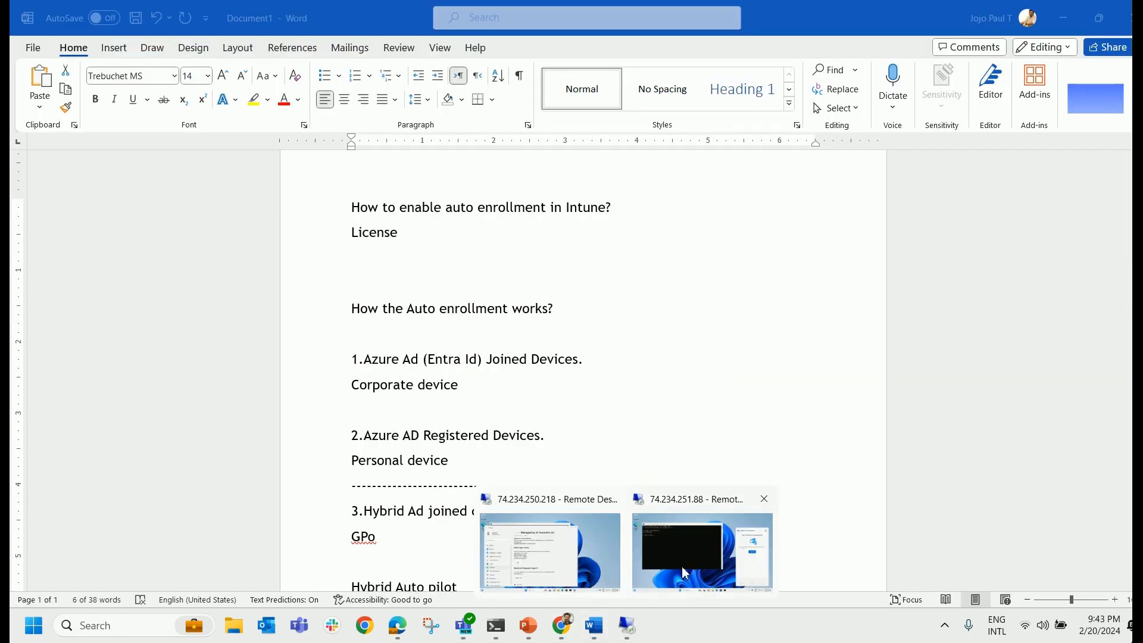
click(701, 555)
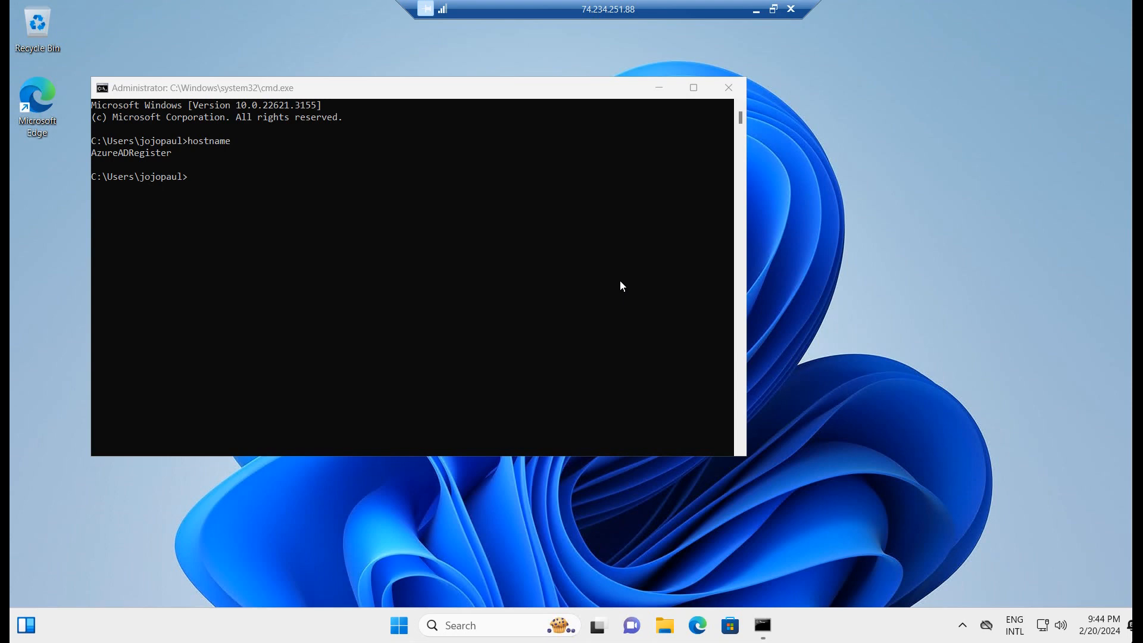
Begin the OneDrive sign-in by entering the work e-mail address in Set up OneDrive.
click(986, 634)
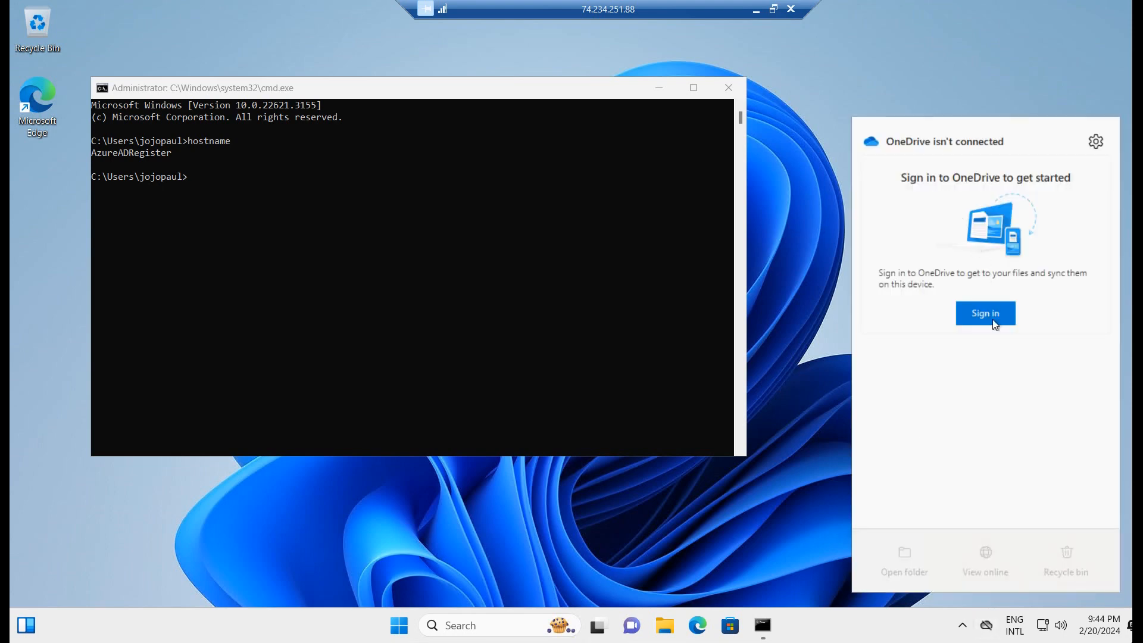
click(990, 322)
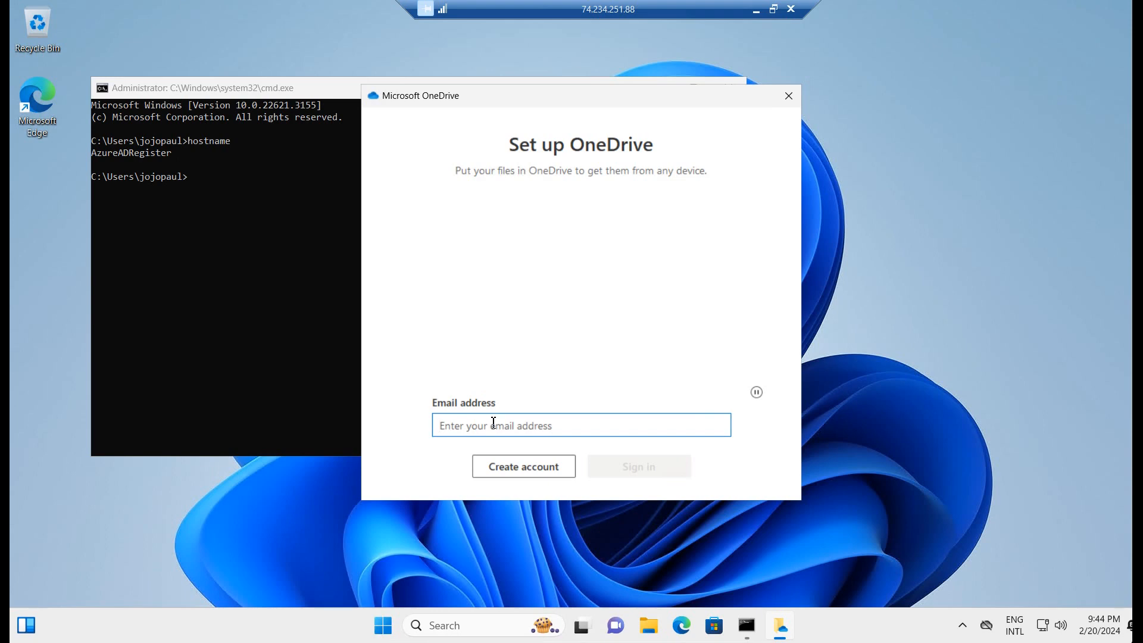
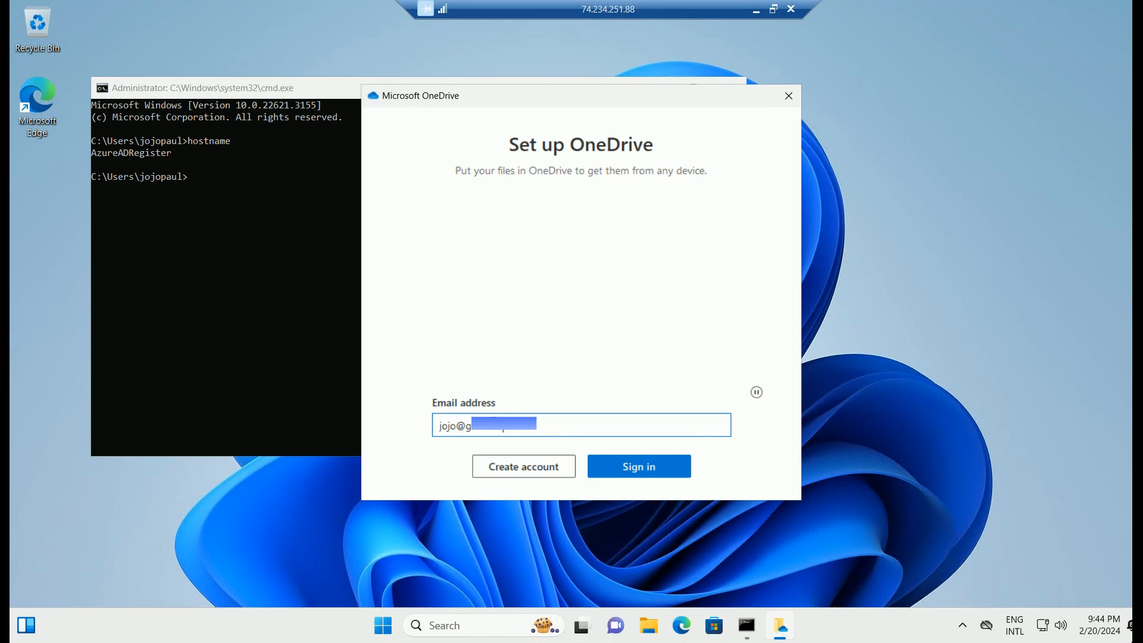
key(Return)
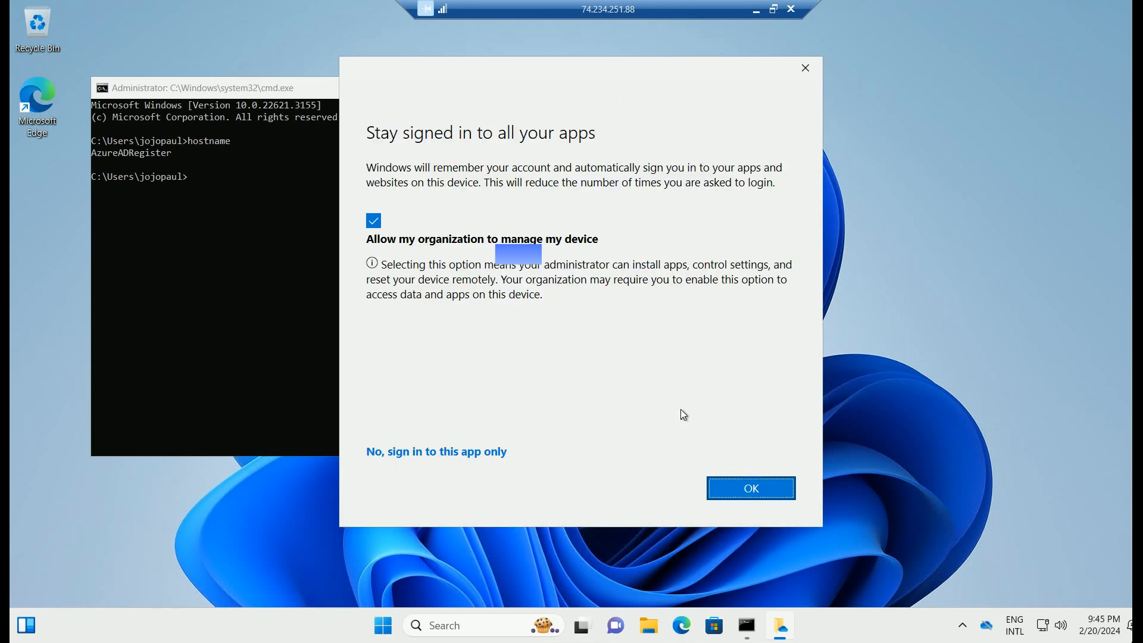
Allow the organization to manage this device and click Done on the account-added confirmation.
click(738, 485)
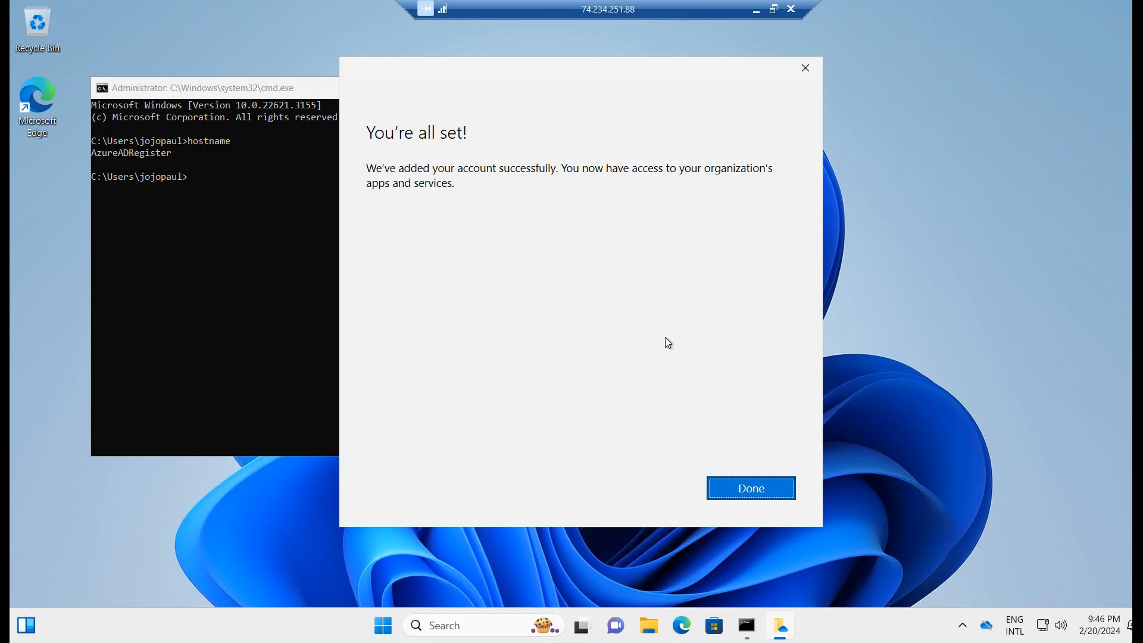
click(767, 499)
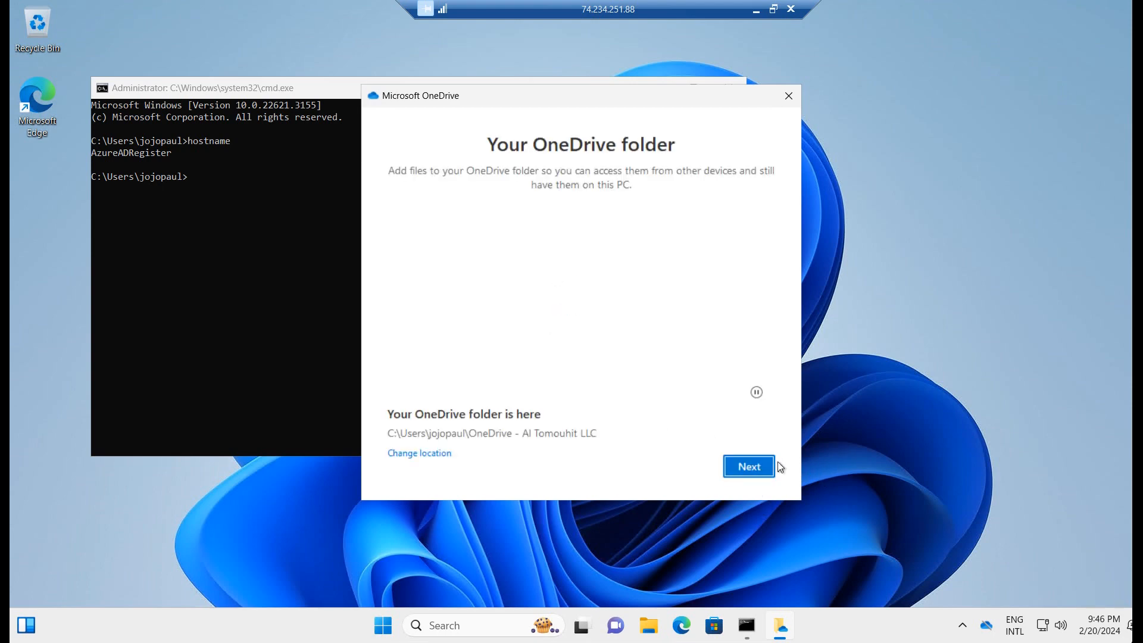
Accept the default OneDrive folder, skip backup and the mobile app, view the folder, then minimize.
click(754, 466)
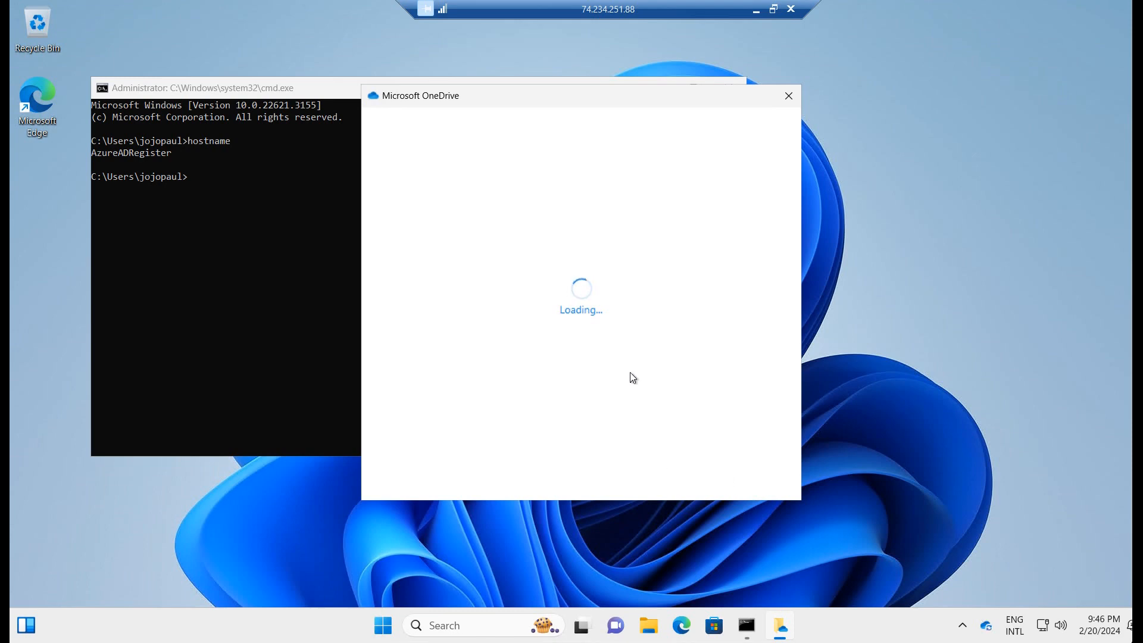
click(747, 480)
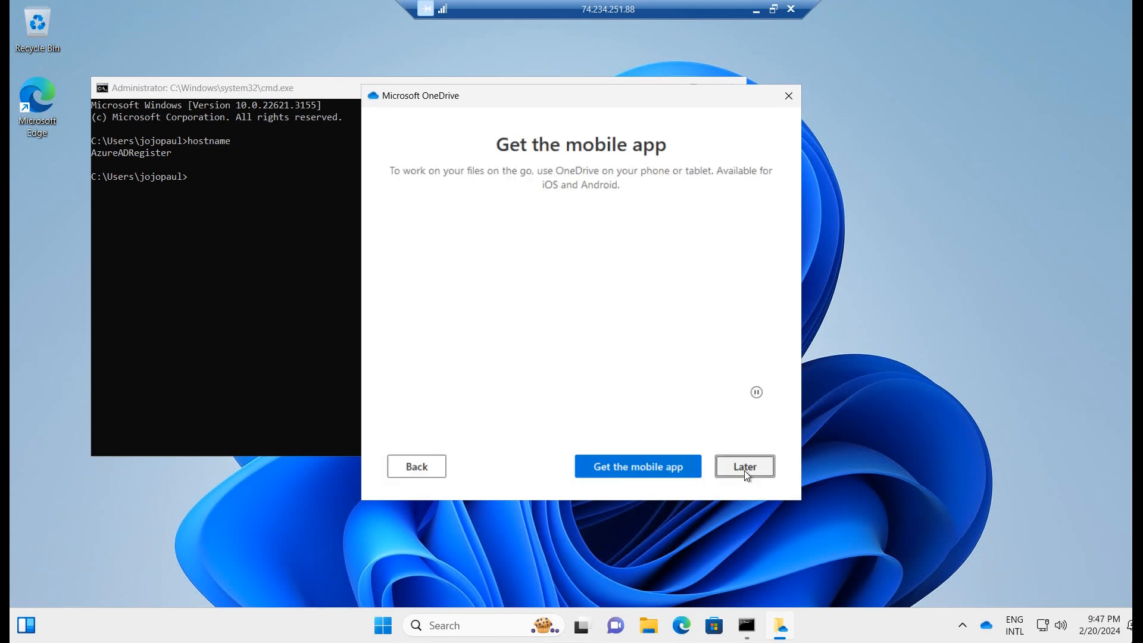
click(744, 467)
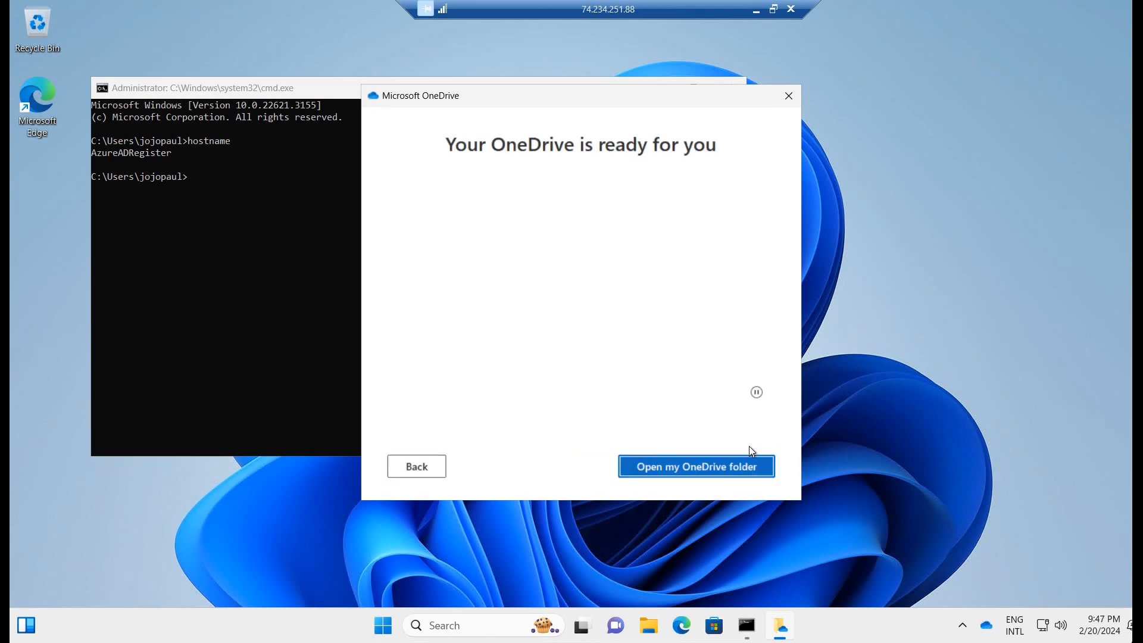
click(731, 474)
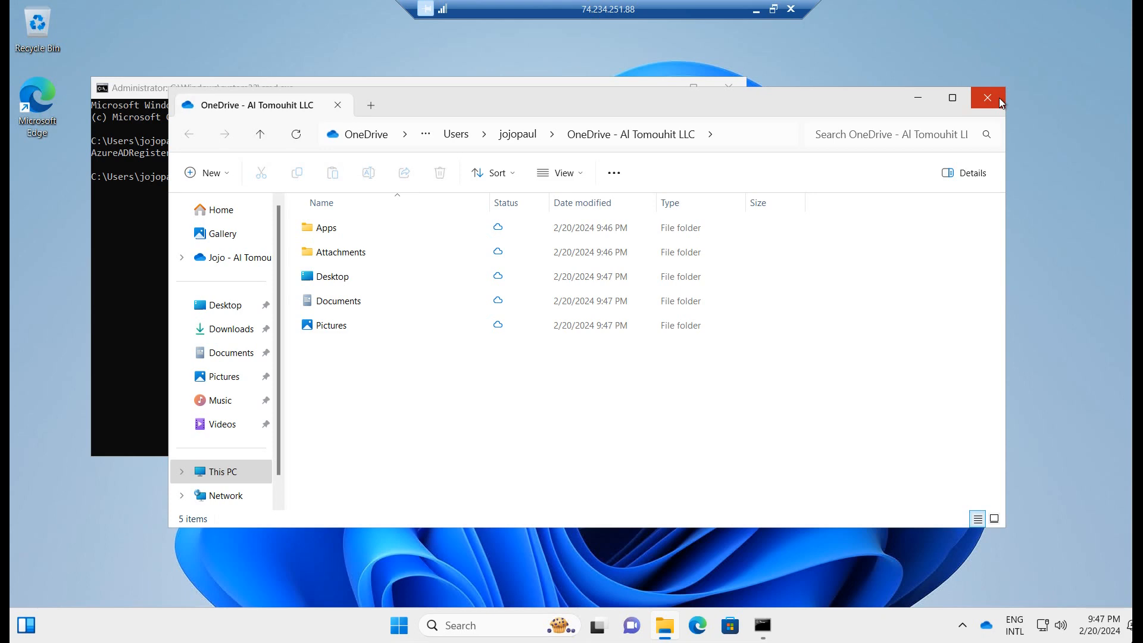
click(998, 98)
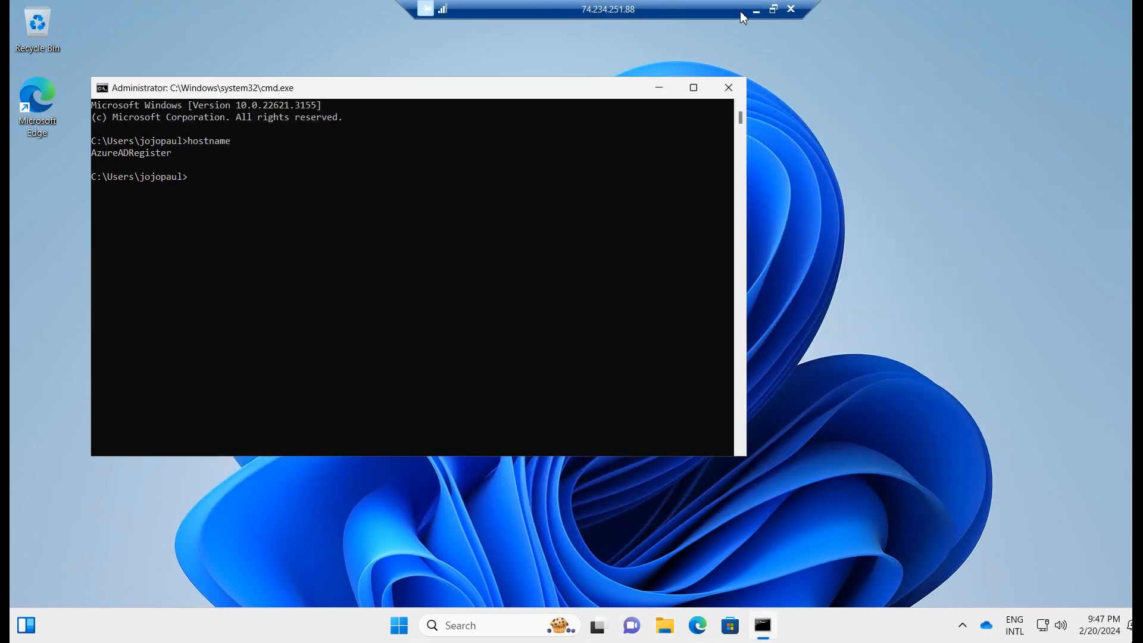
click(756, 8)
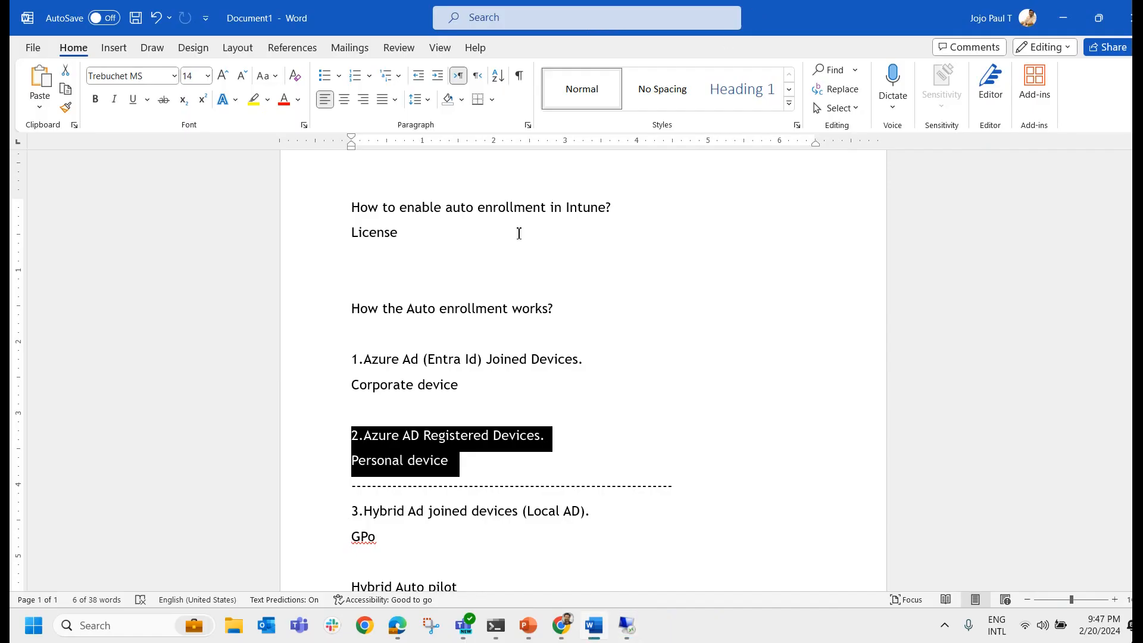
Refresh Entra's All devices list to show 9 devices, with AzureADRegister listed as registered.
click(561, 625)
scroll(607, 412, down, 1)
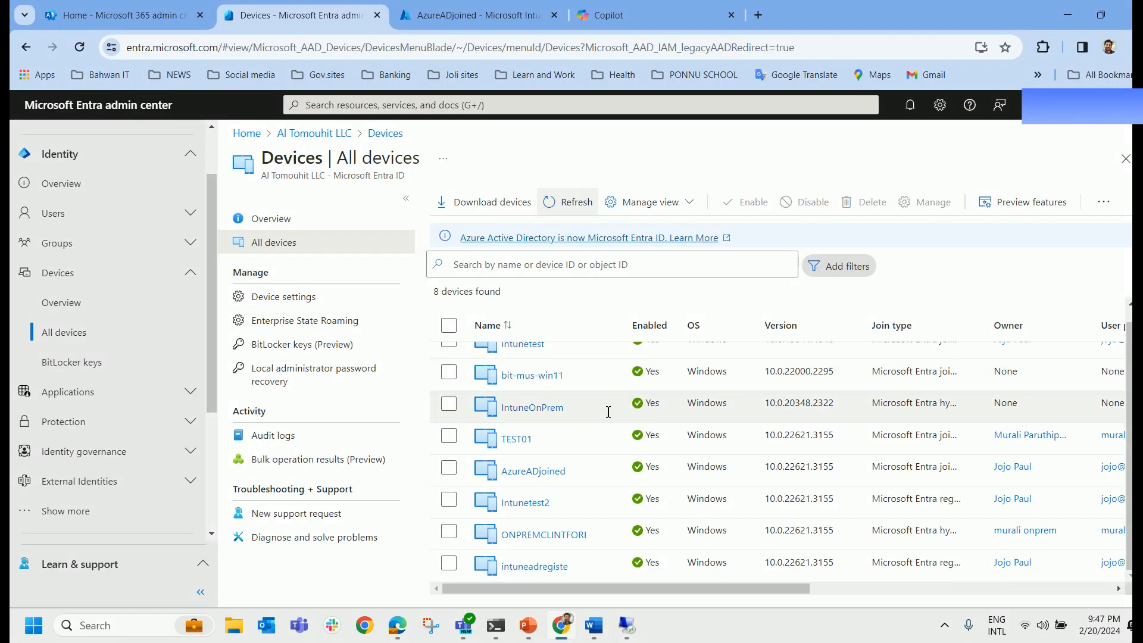
scroll(607, 412, up, 1)
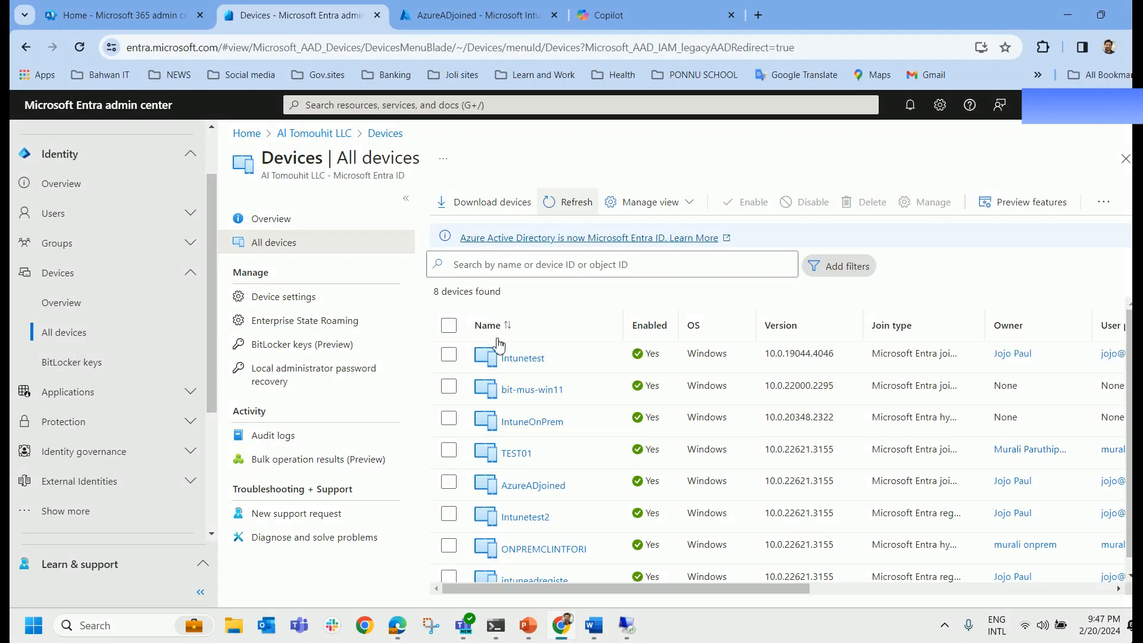
click(571, 205)
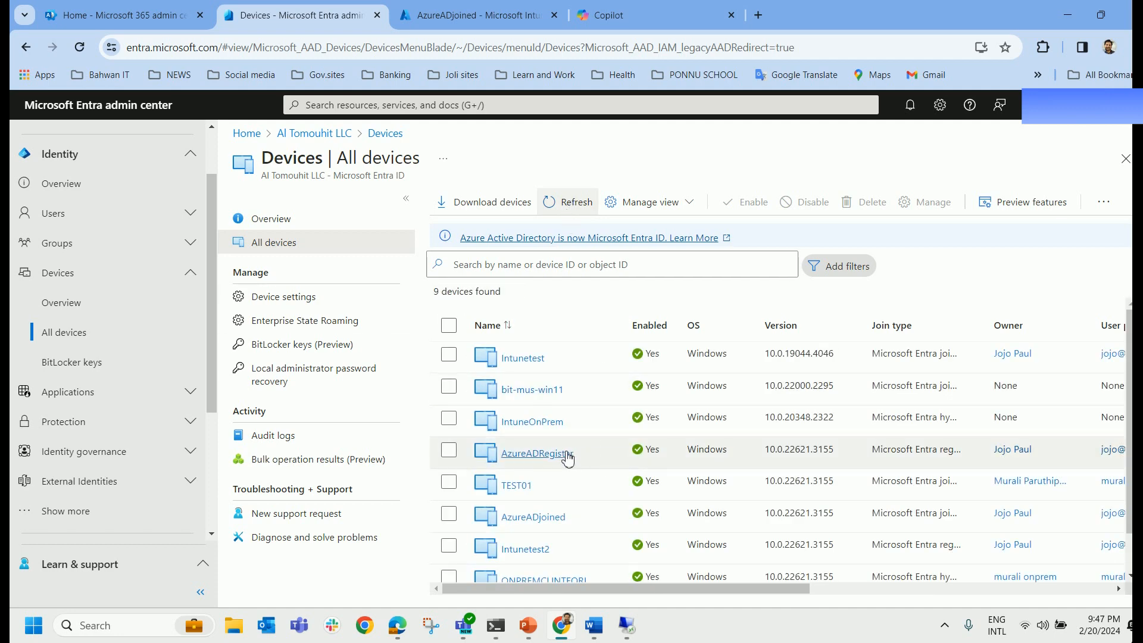
scroll(556, 458, down, 1)
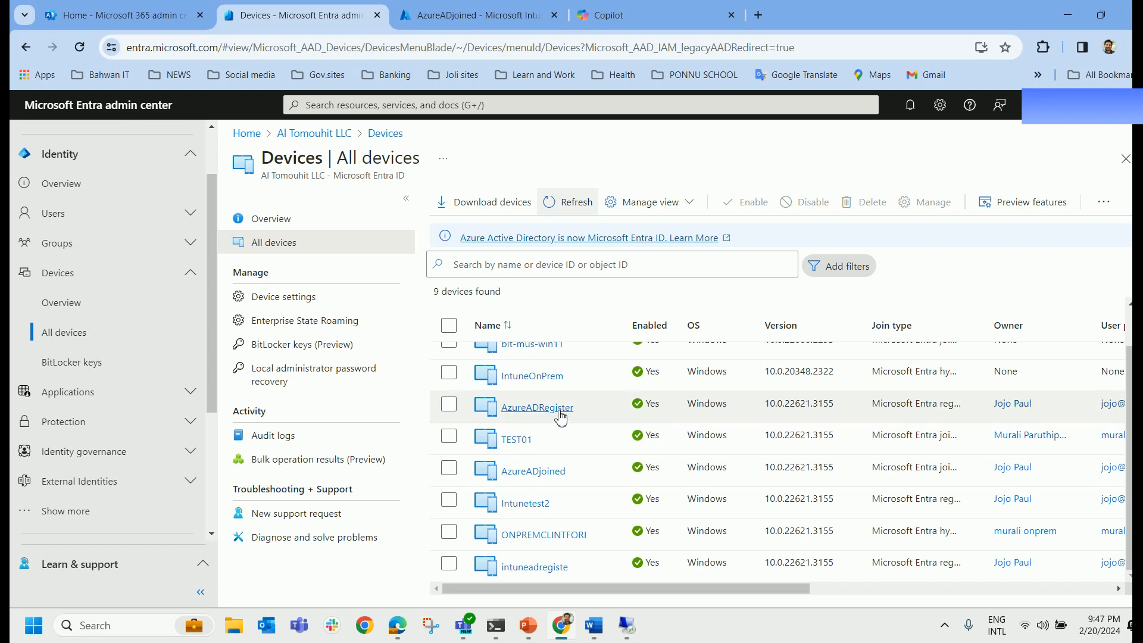
Refresh Intune's Windows devices until AzureADRegister appears, then confirm 7 enrolled in Devices overview.
click(474, 16)
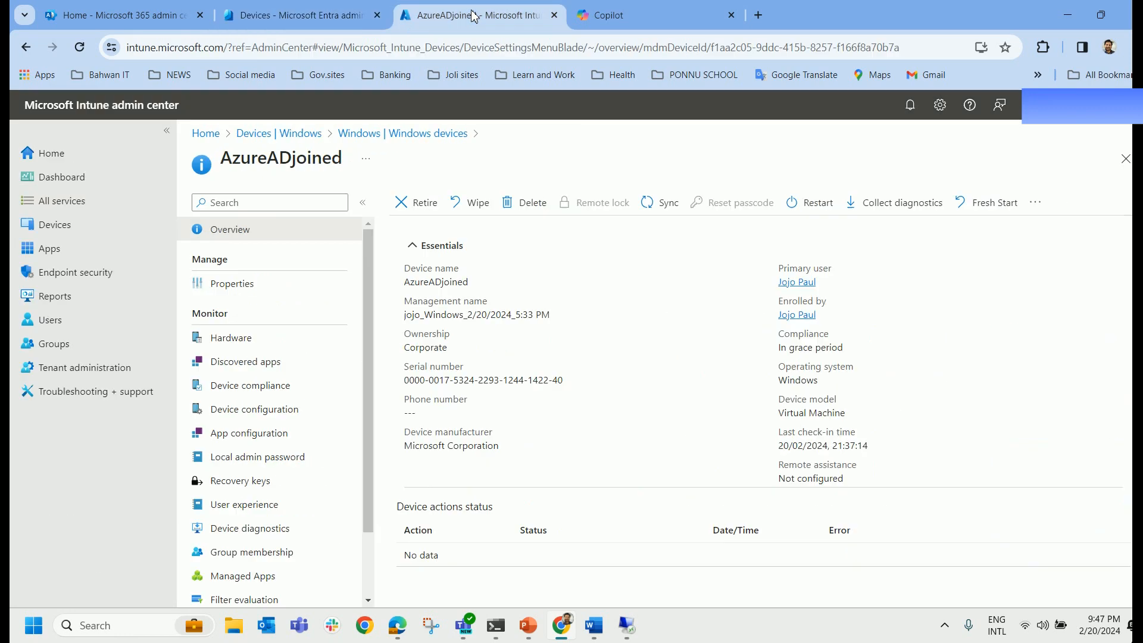
click(57, 230)
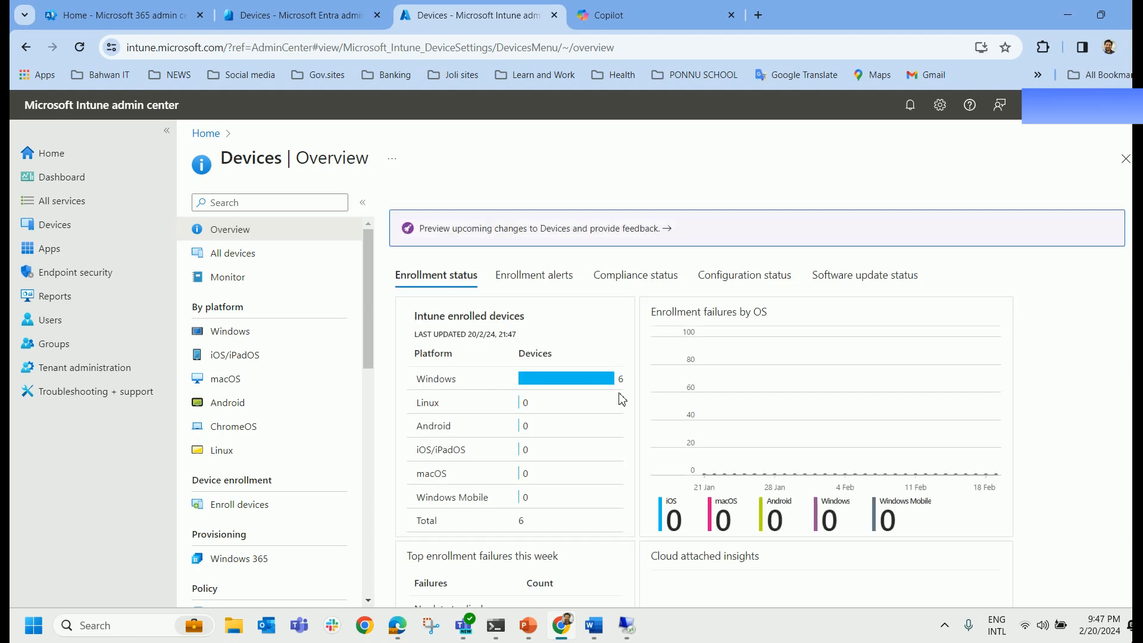
click(246, 333)
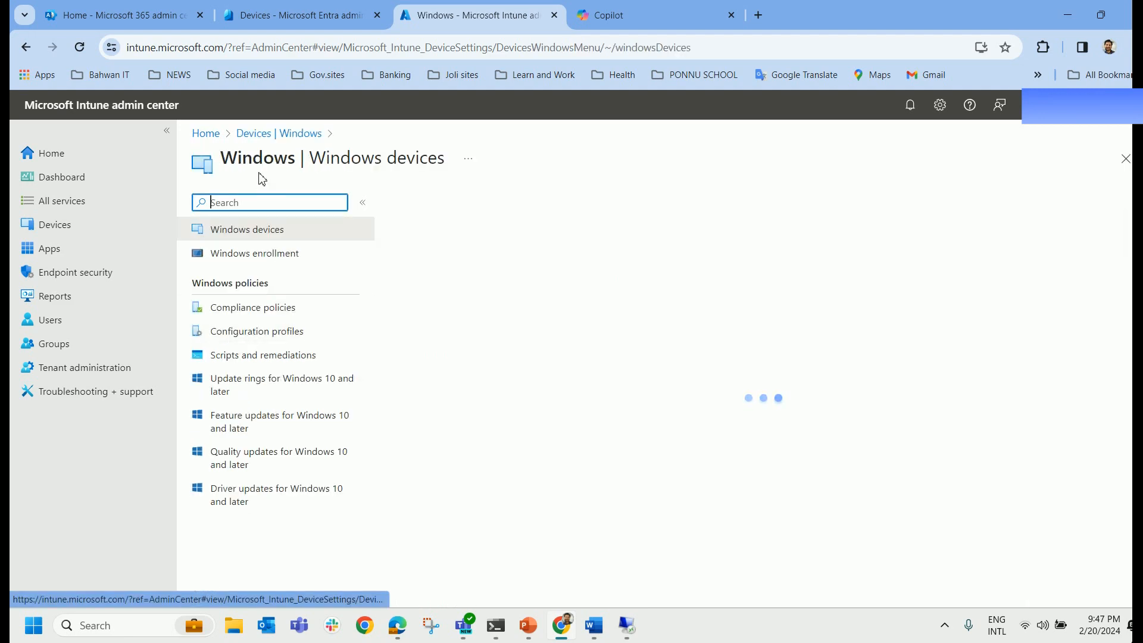
click(431, 215)
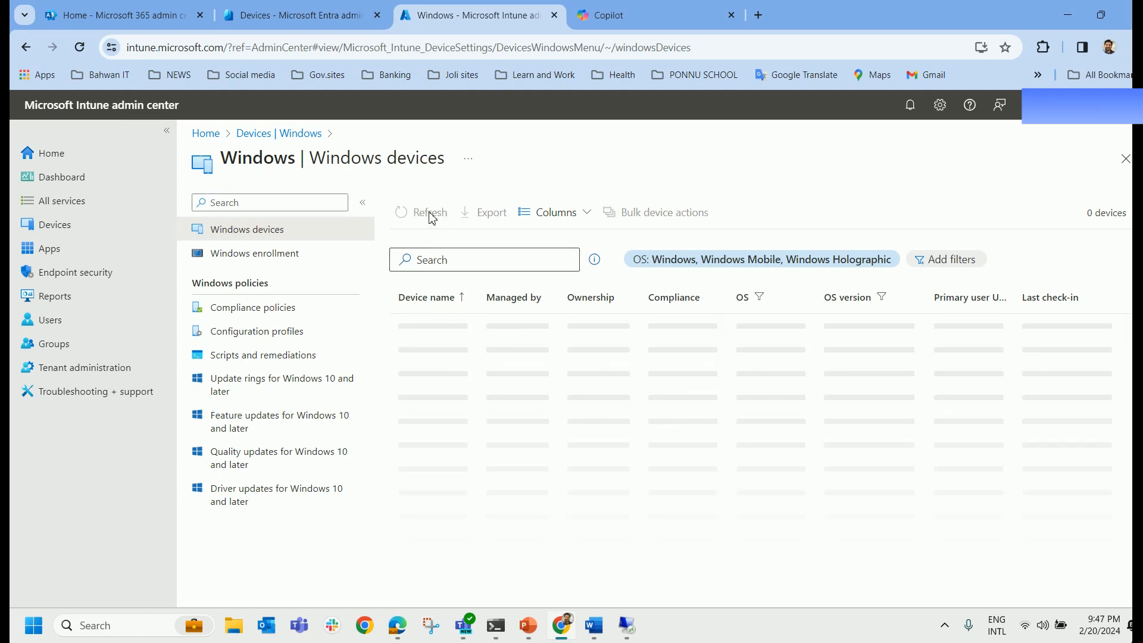
click(431, 215)
click(431, 216)
click(430, 216)
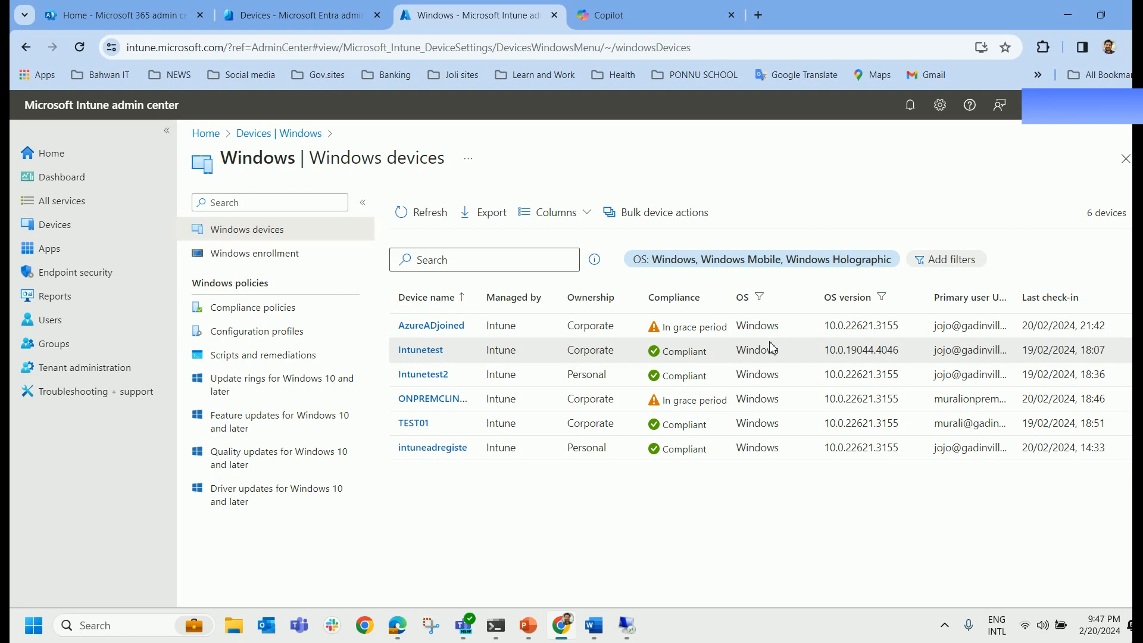
click(424, 219)
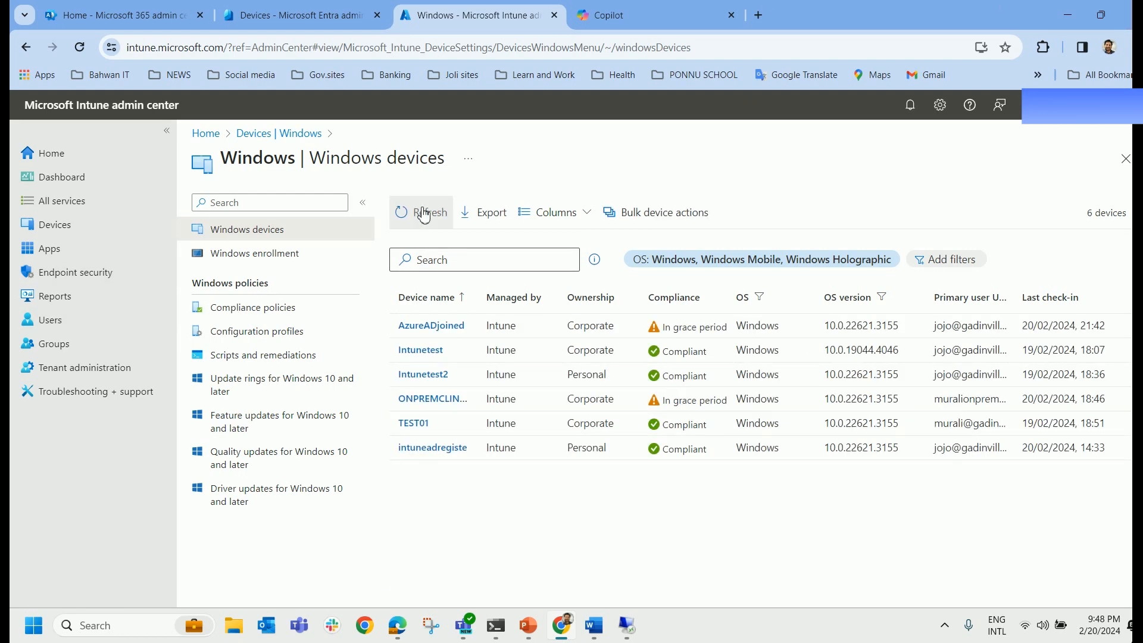
click(423, 214)
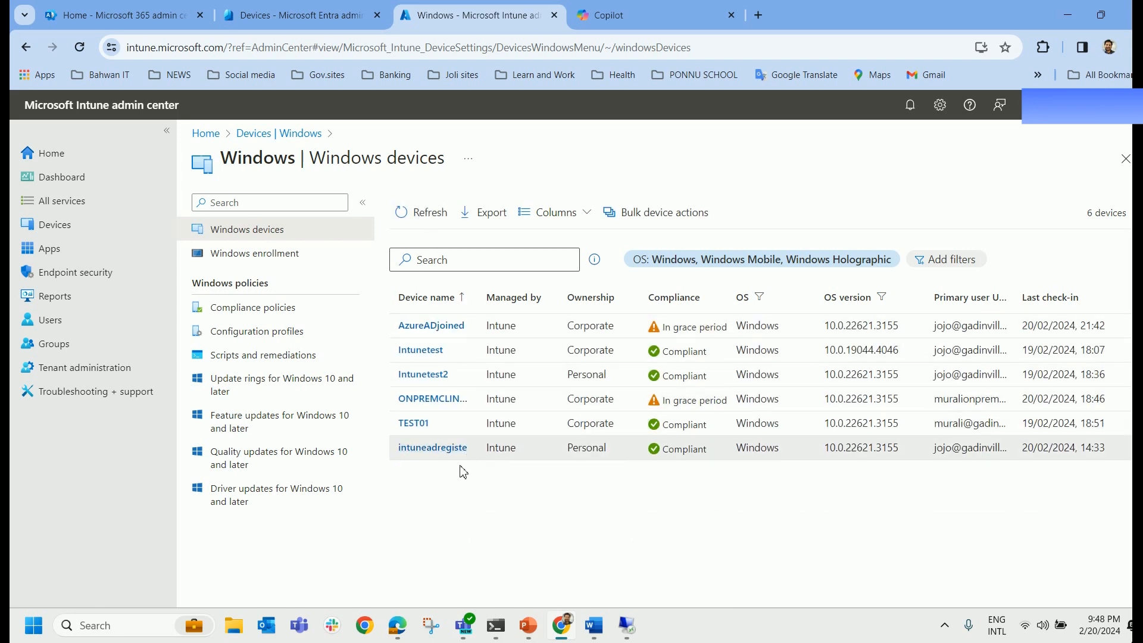
click(423, 213)
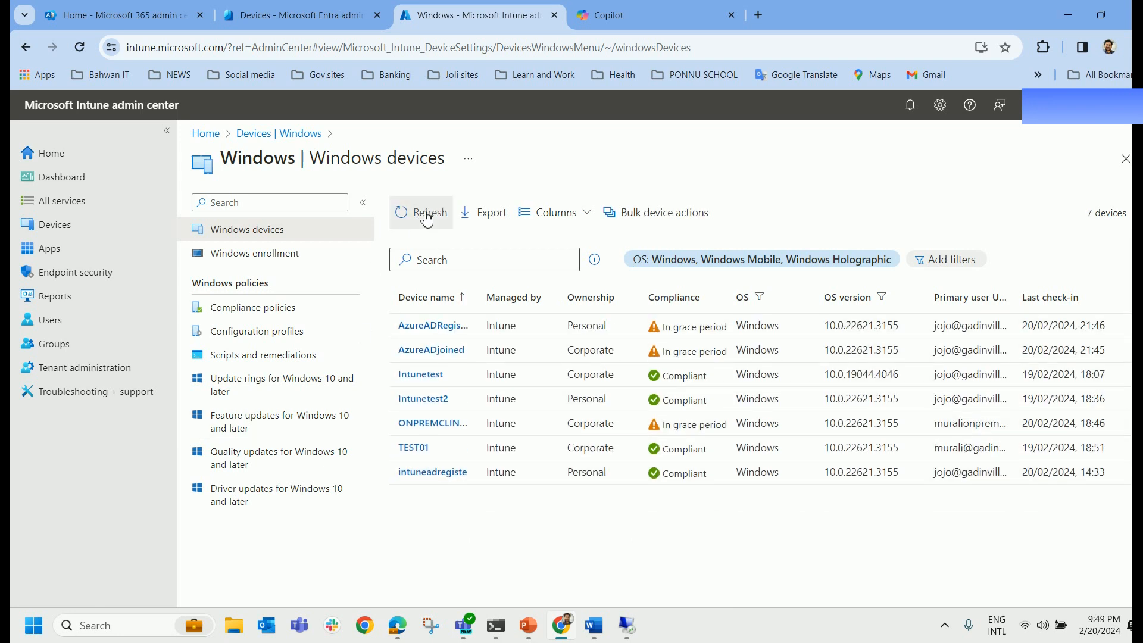
drag(476, 298, 526, 297)
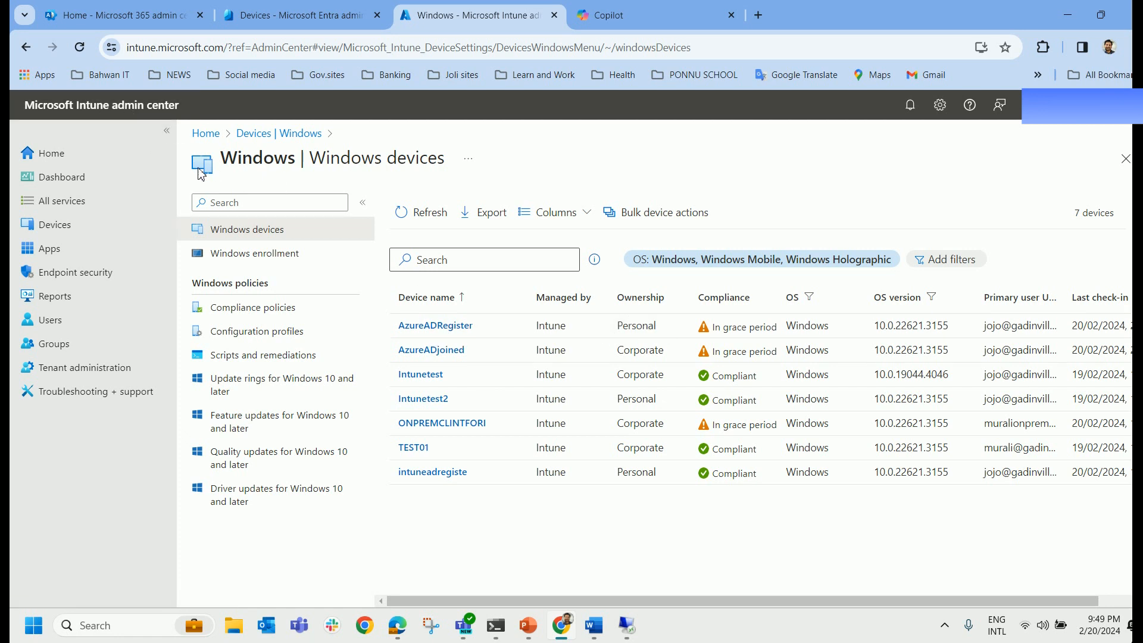
click(68, 232)
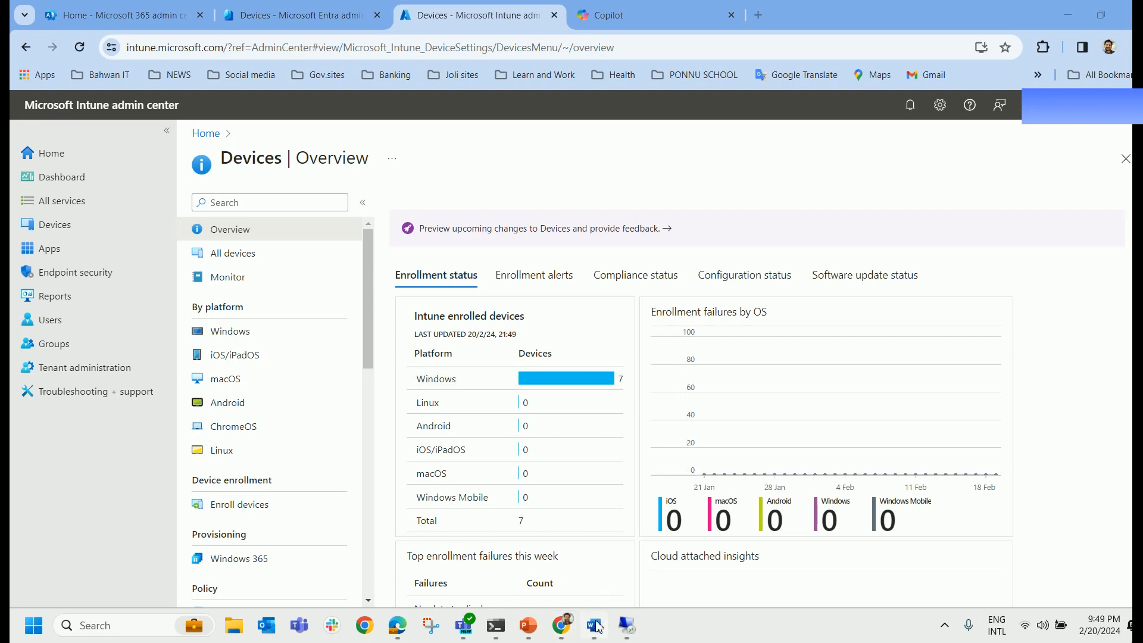
Highlight the auto enrollment question and the Azure AD joined, Registered and Hybrid AD joined items.
click(593, 625)
click(707, 382)
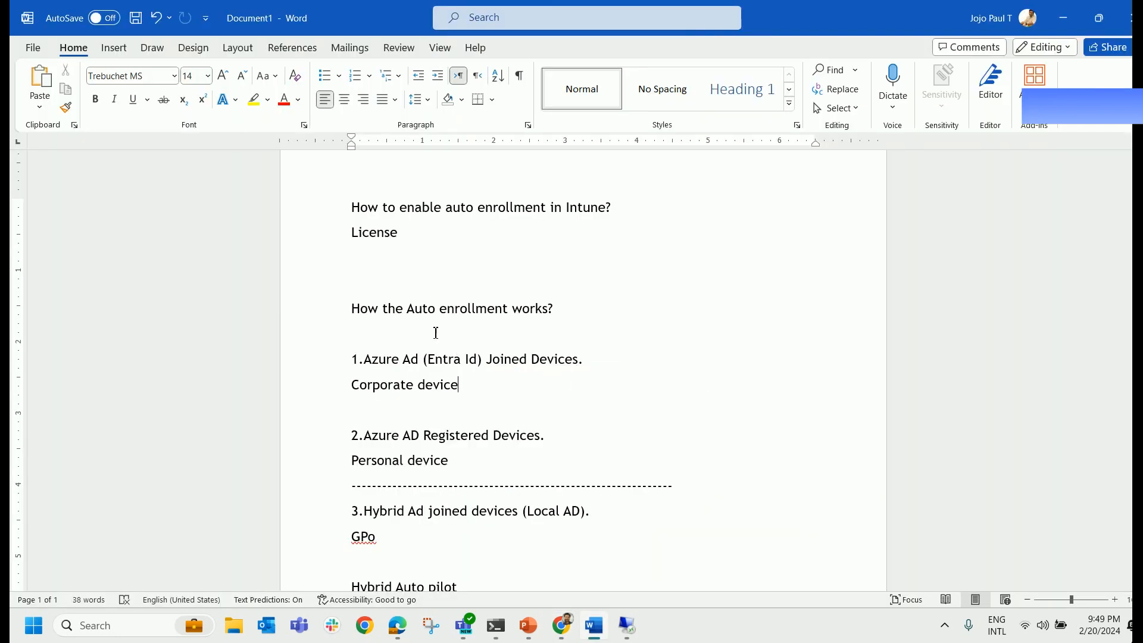
drag(410, 309, 565, 310)
drag(367, 360, 586, 360)
drag(365, 435, 570, 435)
double_click(324, 438)
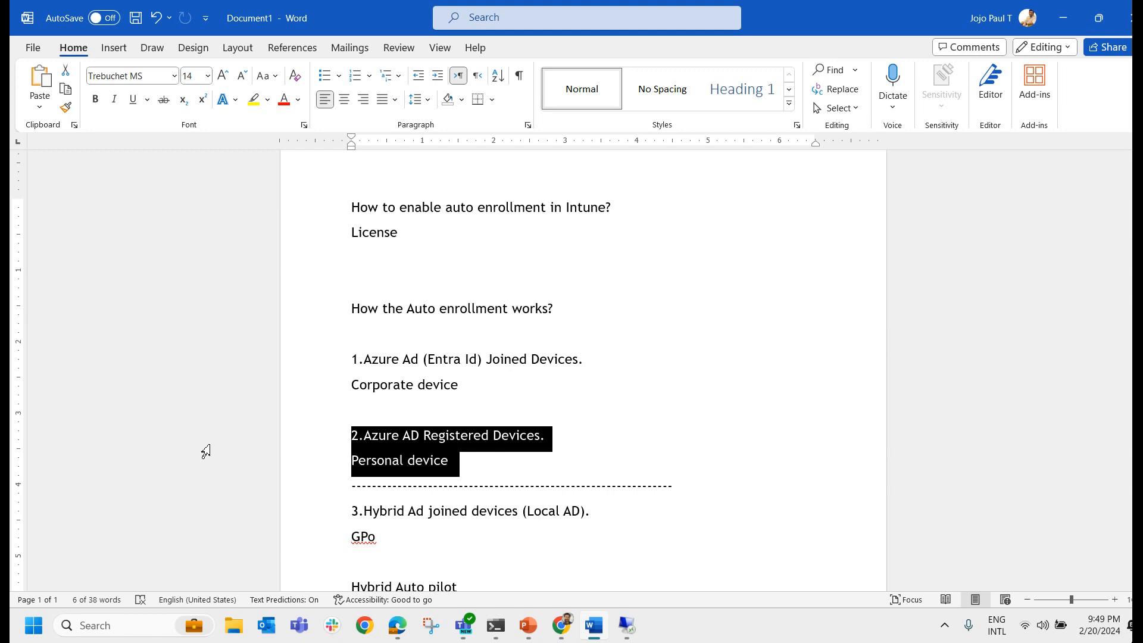
scroll(230, 439, down, 1)
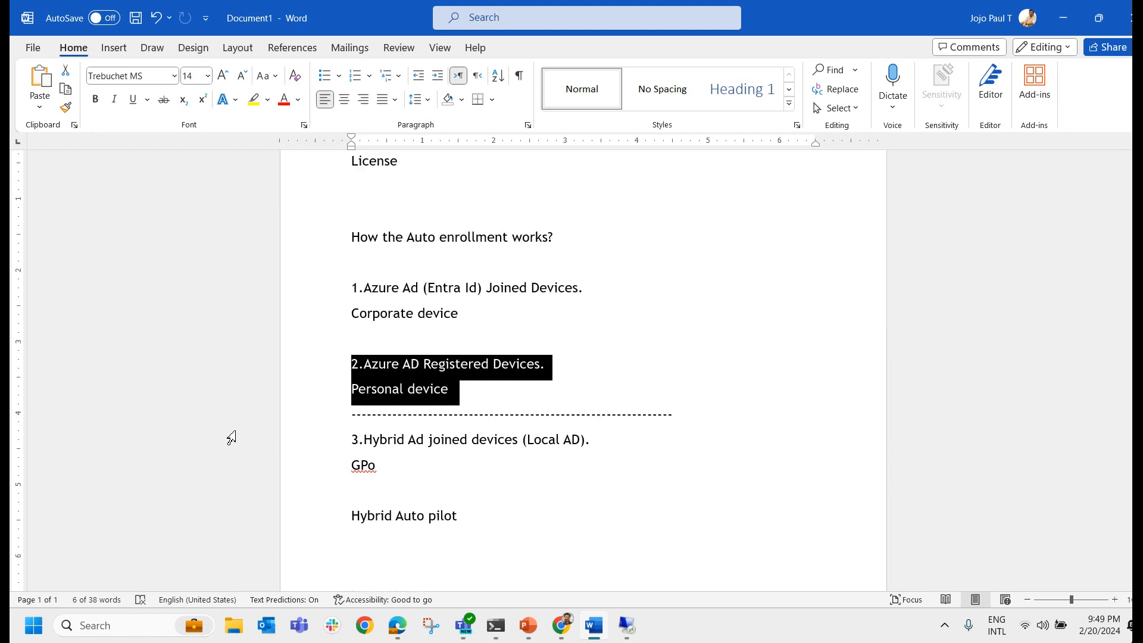
click(339, 448)
click(477, 487)
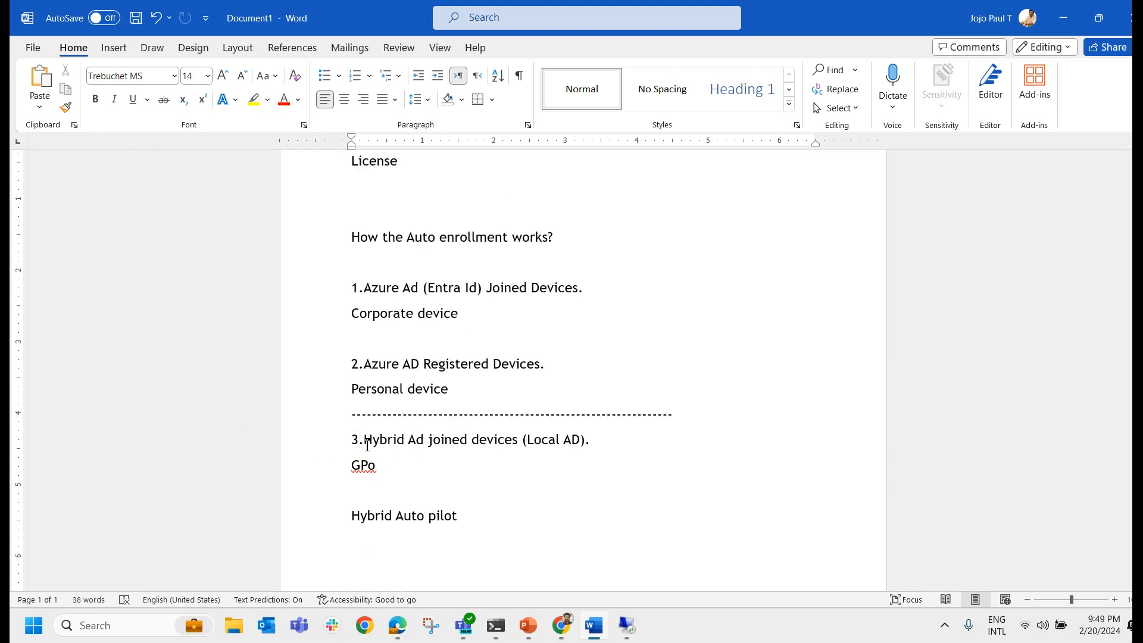
drag(379, 441, 601, 444)
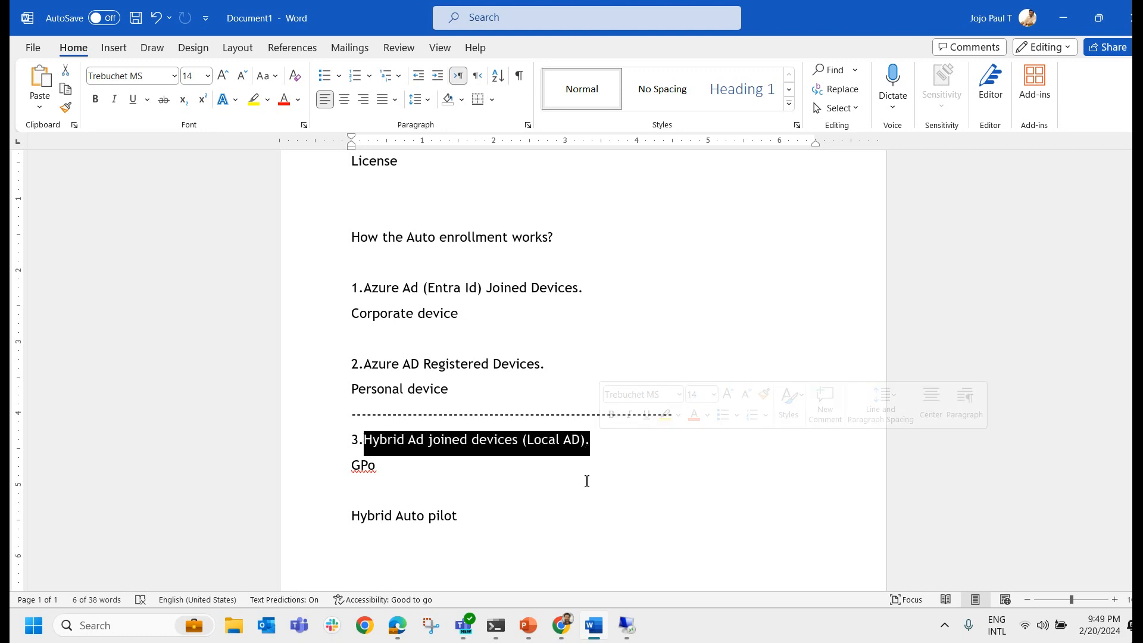